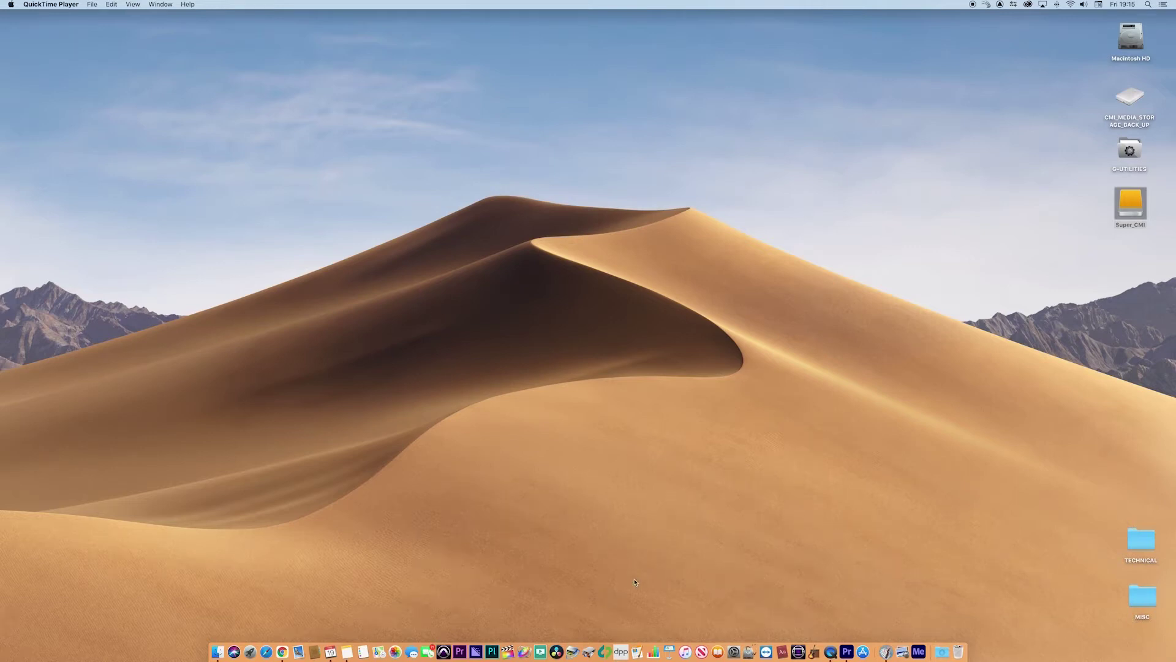
Bring Premiere Pro to the front and scrub the timeline playhead to 10:00:16:06
{"action": "left_click", "coordinate": [846, 652]}
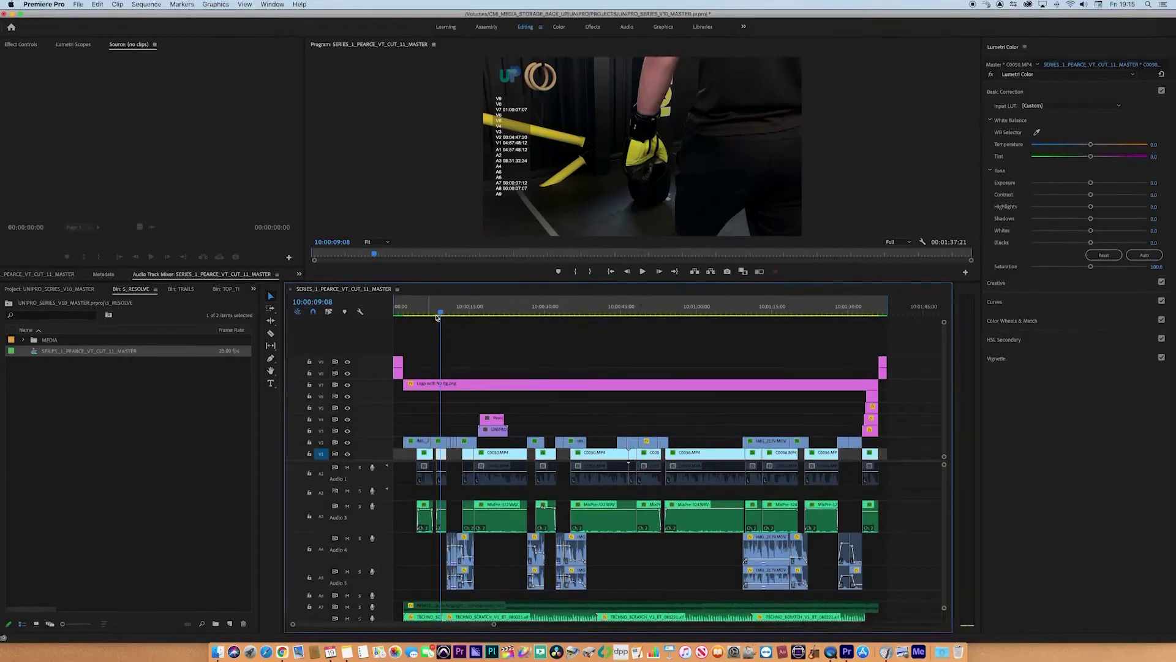
{"action": "left_click", "coordinate": [432, 314]}
{"action": "key", "text": "="}
{"action": "key", "text": "="}
{"action": "key", "text": "="}
{"action": "left_click", "coordinate": [443, 313]}
{"action": "key", "text": "backslash"}
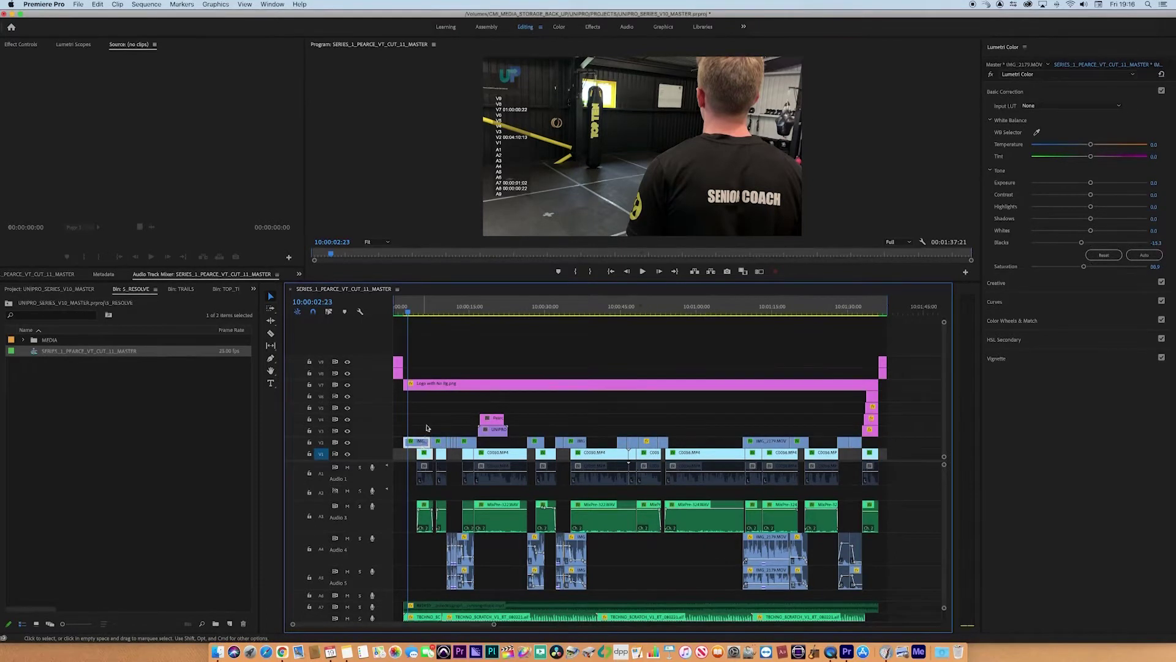
{"action": "left_click_drag", "start_coordinate": [426, 313], "coordinate": [478, 315]}
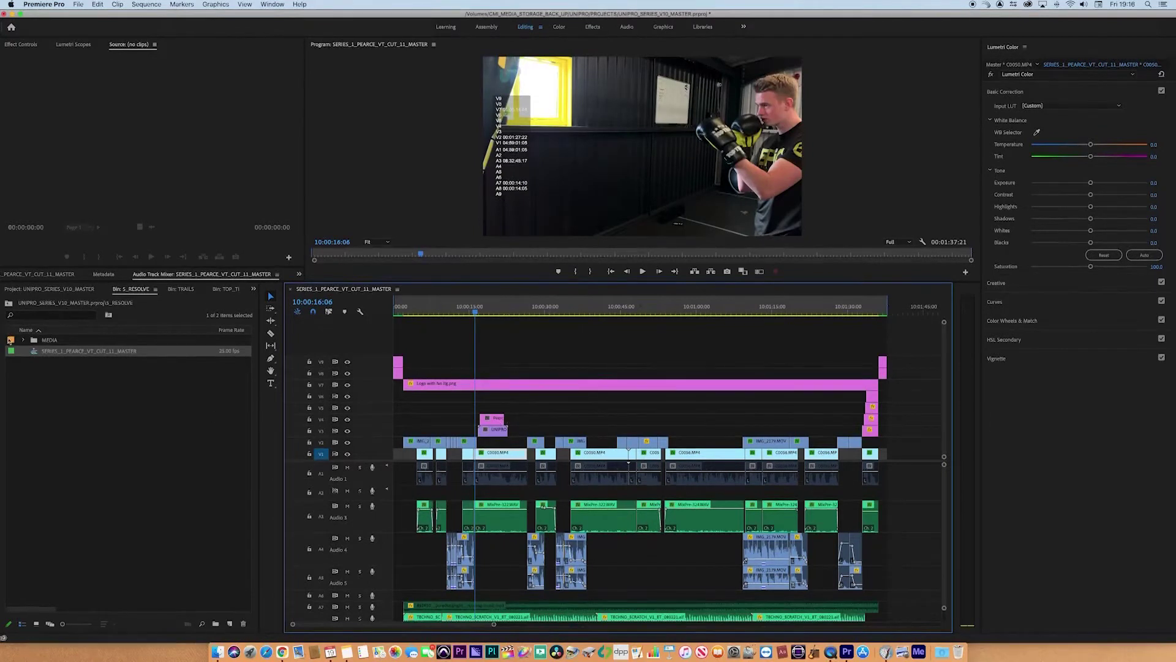
Go up to the project's top level and browse the 1_EDITS, 2_SERIES_MEDIA and 3_GRAPHICS folders
{"action": "left_click", "coordinate": [9, 303]}
{"action": "left_click", "coordinate": [24, 341]}
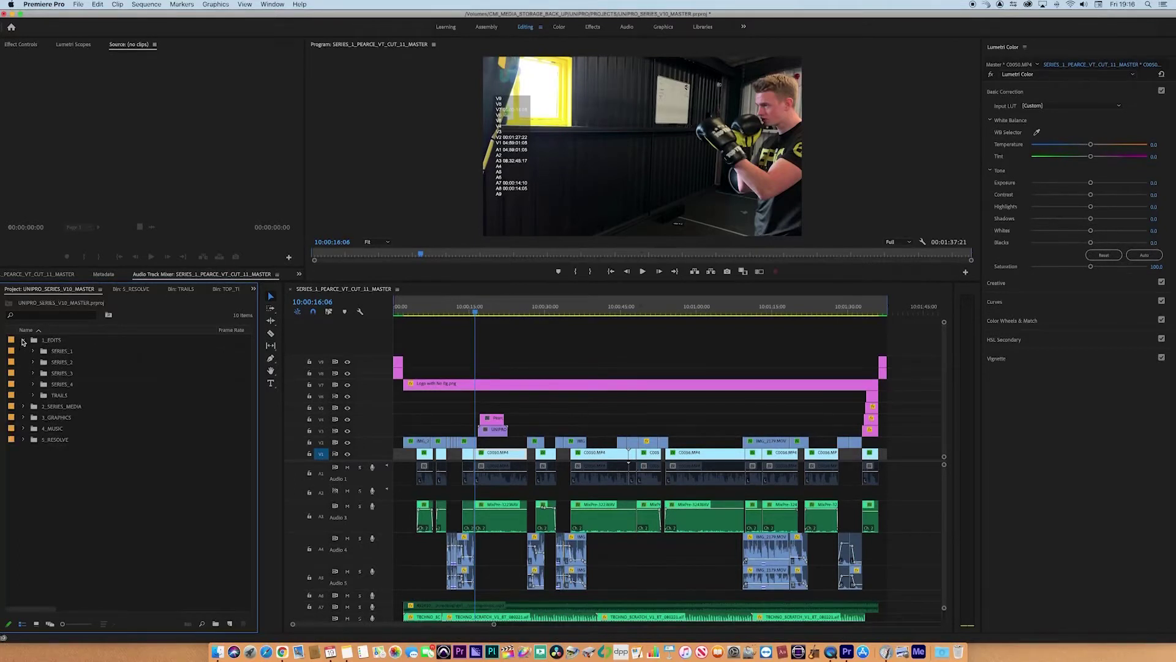
{"action": "left_click", "coordinate": [24, 351]}
{"action": "left_click", "coordinate": [24, 351]}
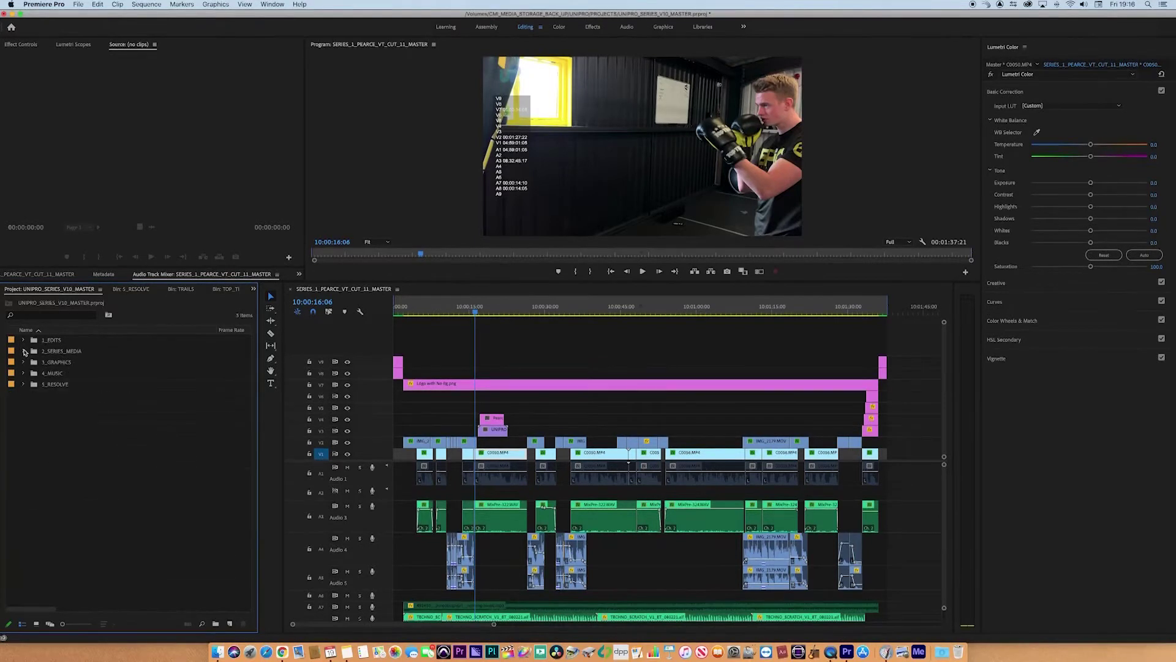
{"action": "left_click", "coordinate": [24, 362]}
{"action": "left_click", "coordinate": [24, 362]}
Twirl the 1_EDITS and 5_RESOLVE folders open and closed to inspect their contents
{"action": "left_click", "coordinate": [23, 340]}
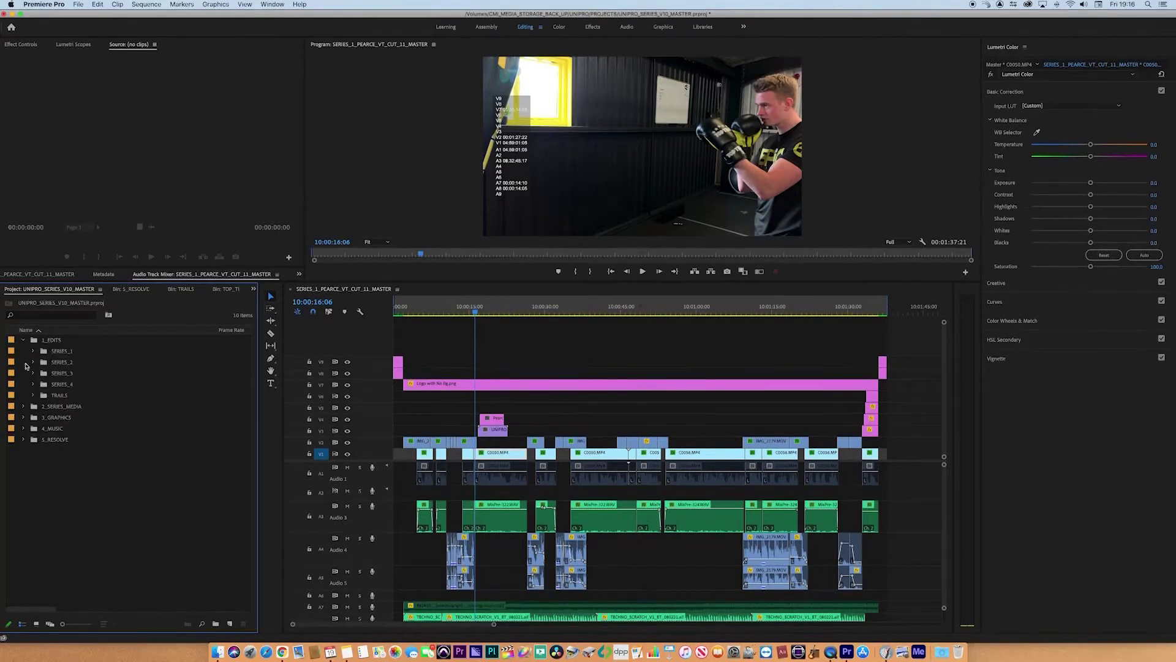
{"action": "left_click", "coordinate": [23, 340]}
{"action": "left_click", "coordinate": [23, 384]}
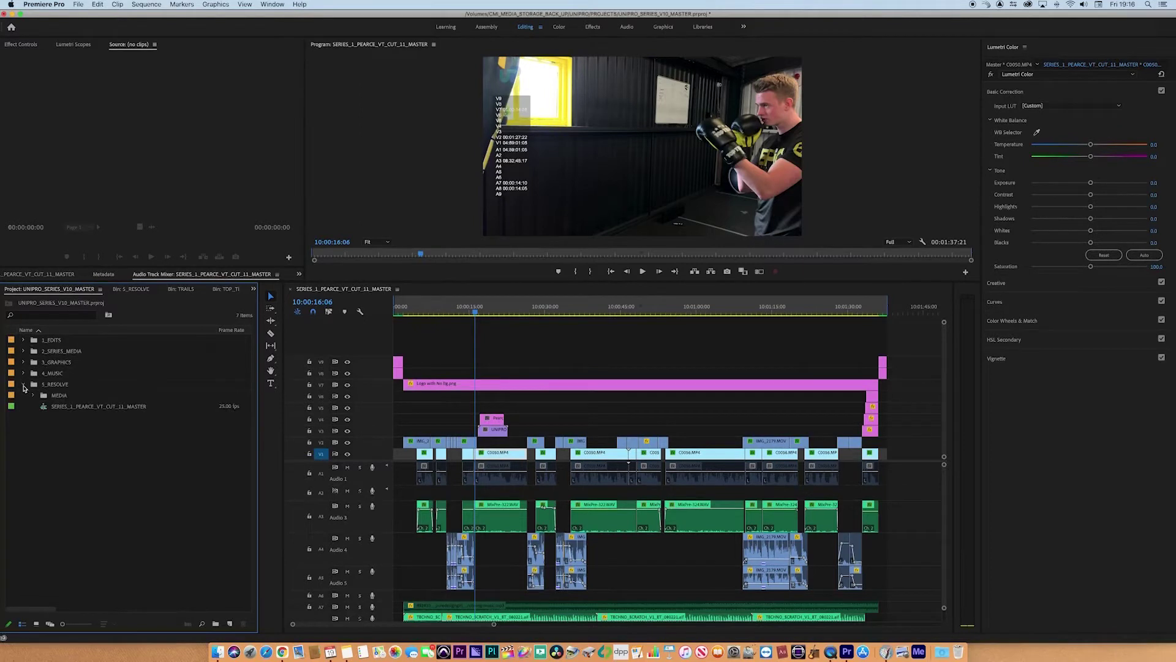
{"action": "left_click", "coordinate": [24, 386]}
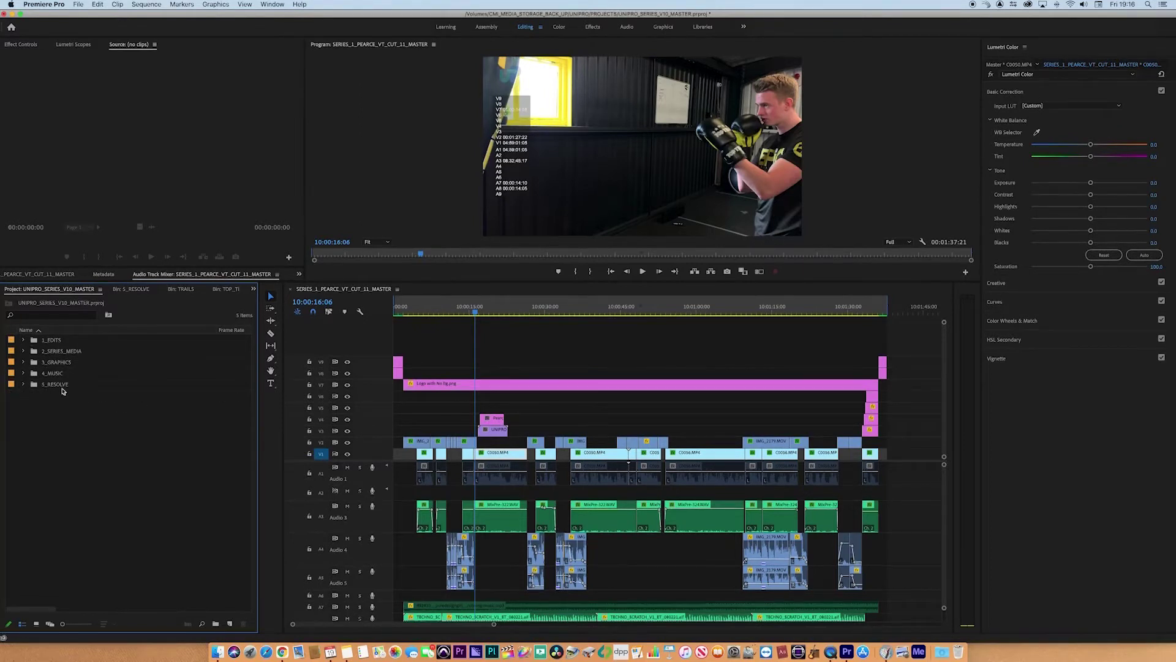
{"action": "left_click", "coordinate": [24, 385]}
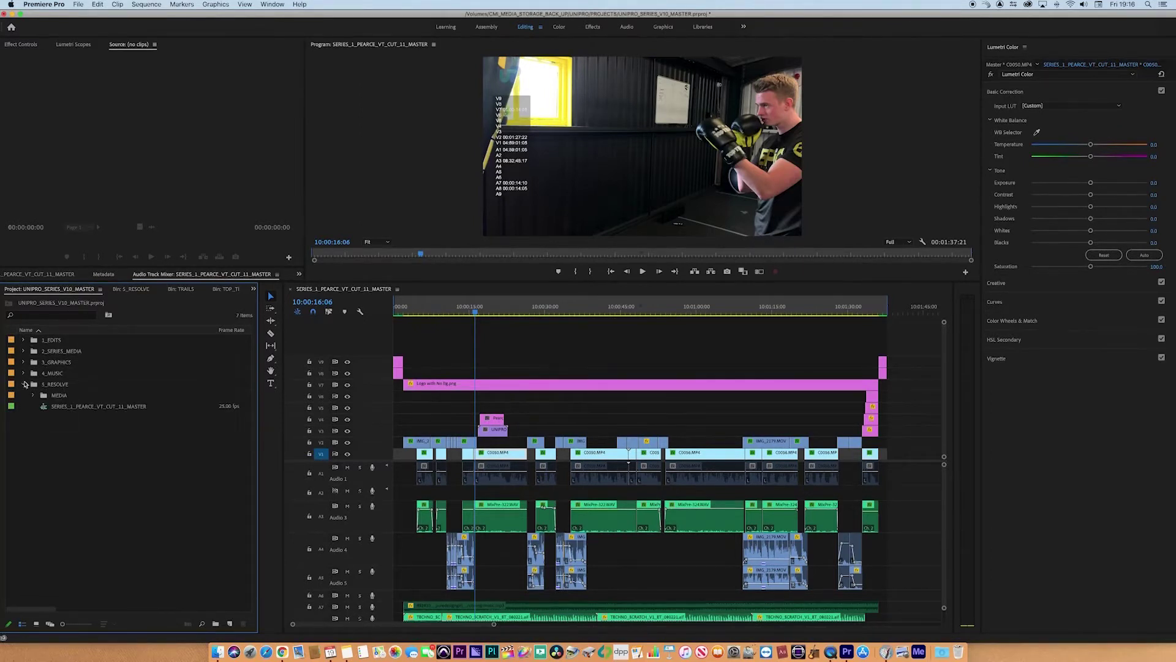
{"action": "left_click", "coordinate": [25, 384]}
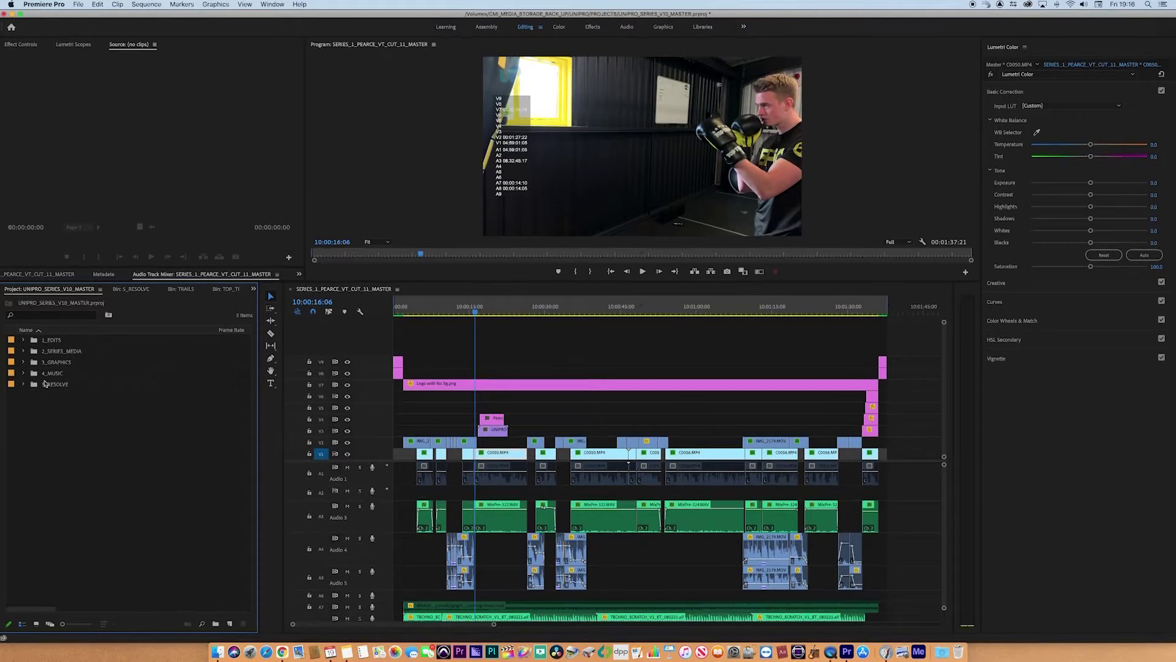
Reveal the open sequence in the project from the Timeline panel menu
{"action": "left_click", "coordinate": [398, 290]}
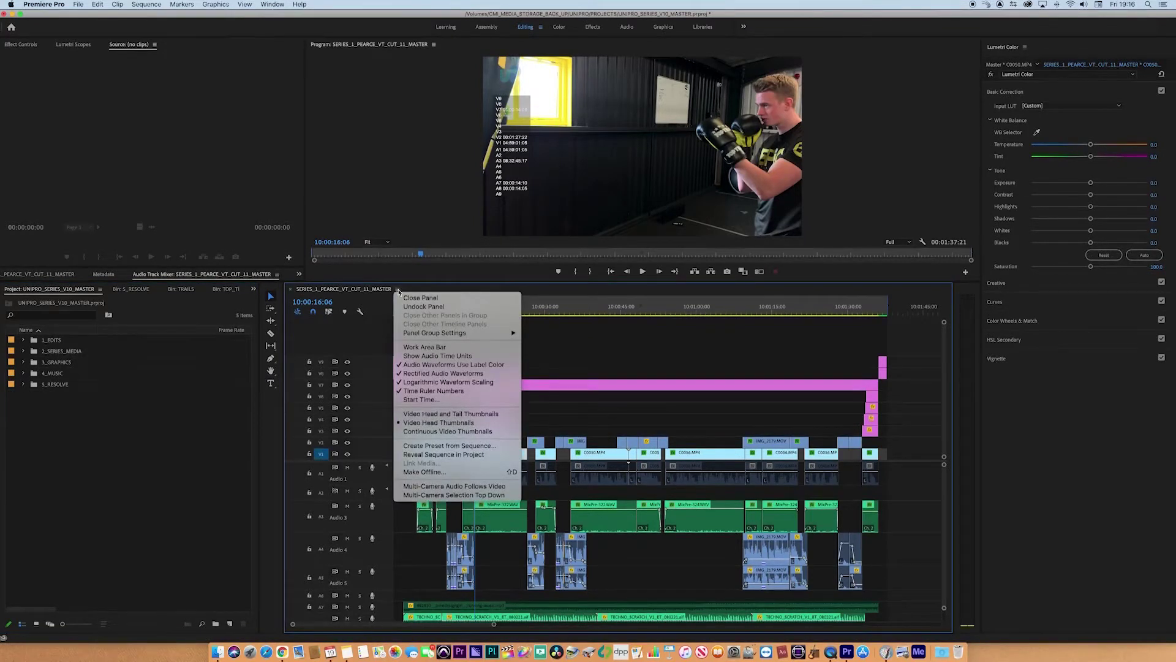
{"action": "left_click", "coordinate": [491, 454]}
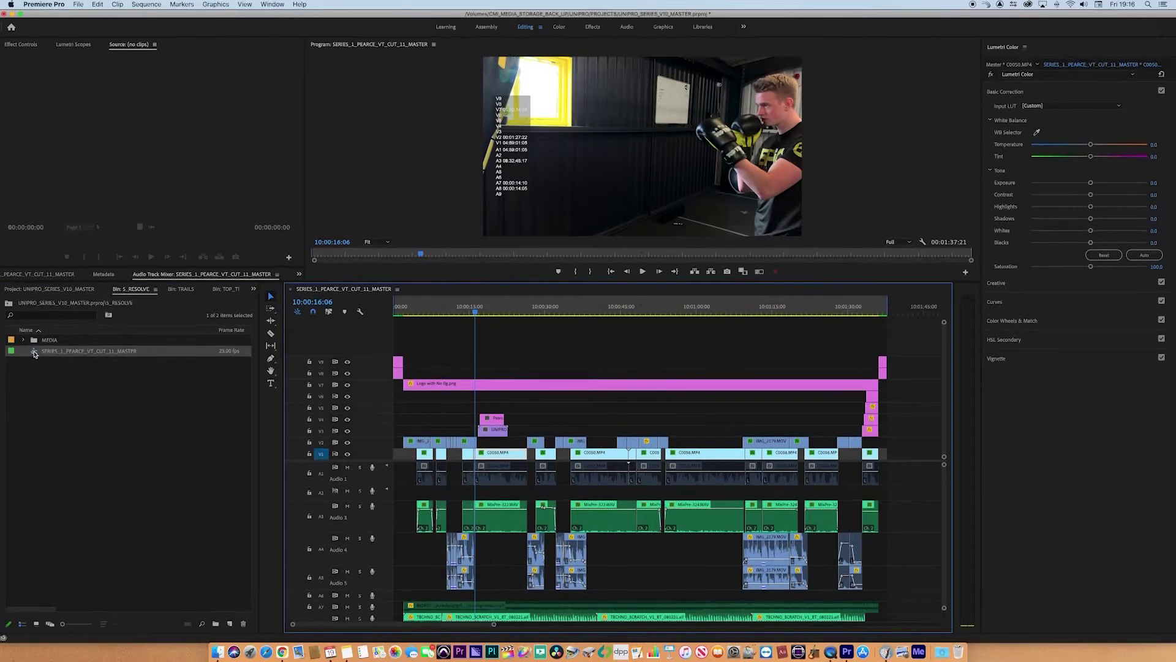
{"action": "left_click", "coordinate": [78, 4]}
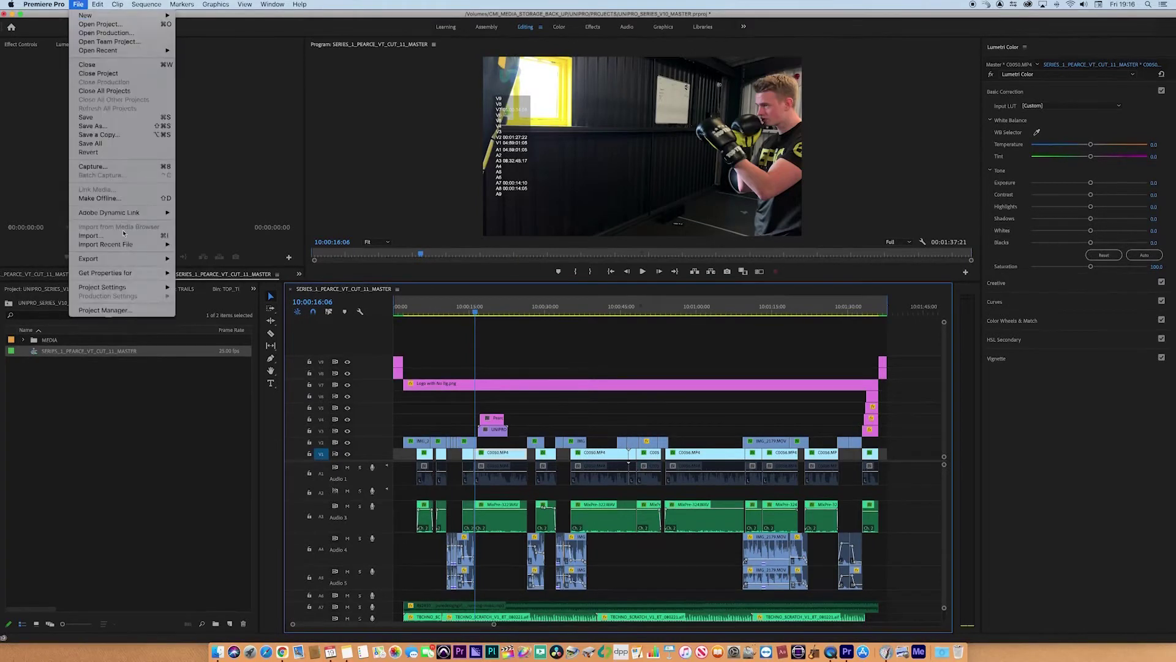
Open Project Manager for SERIES_1_PEARCE_VT_CUT_11_MASTER and select Consolidate and Transcode
{"action": "left_click", "coordinate": [122, 311]}
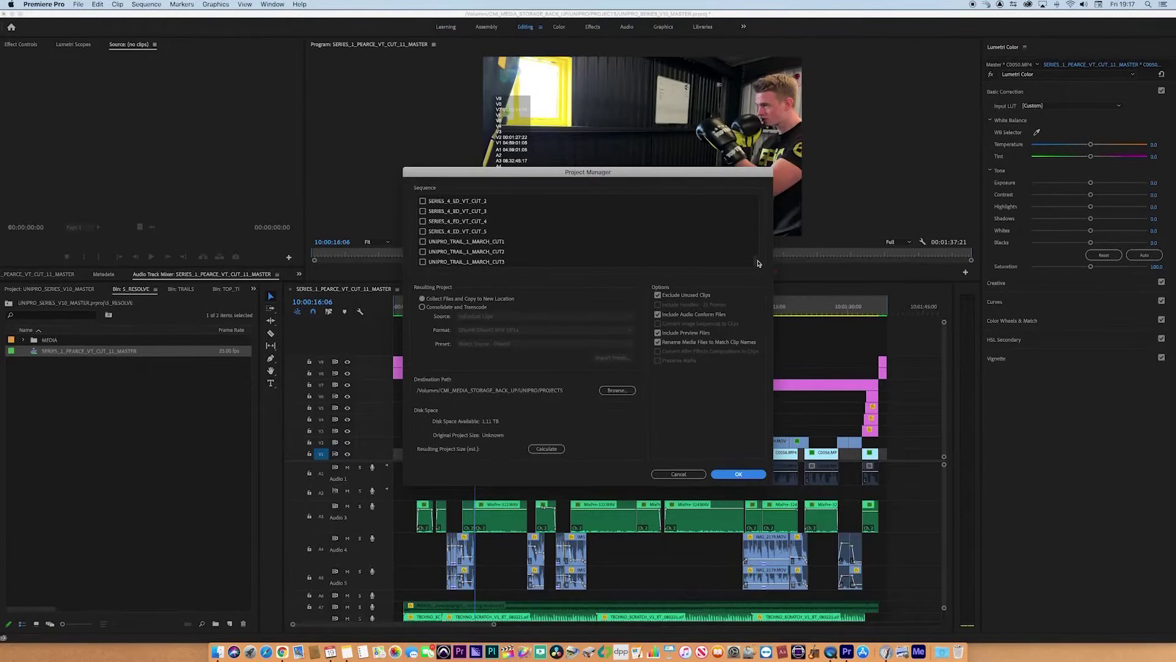
{"action": "left_click_drag", "start_coordinate": [758, 262], "coordinate": [756, 196]}
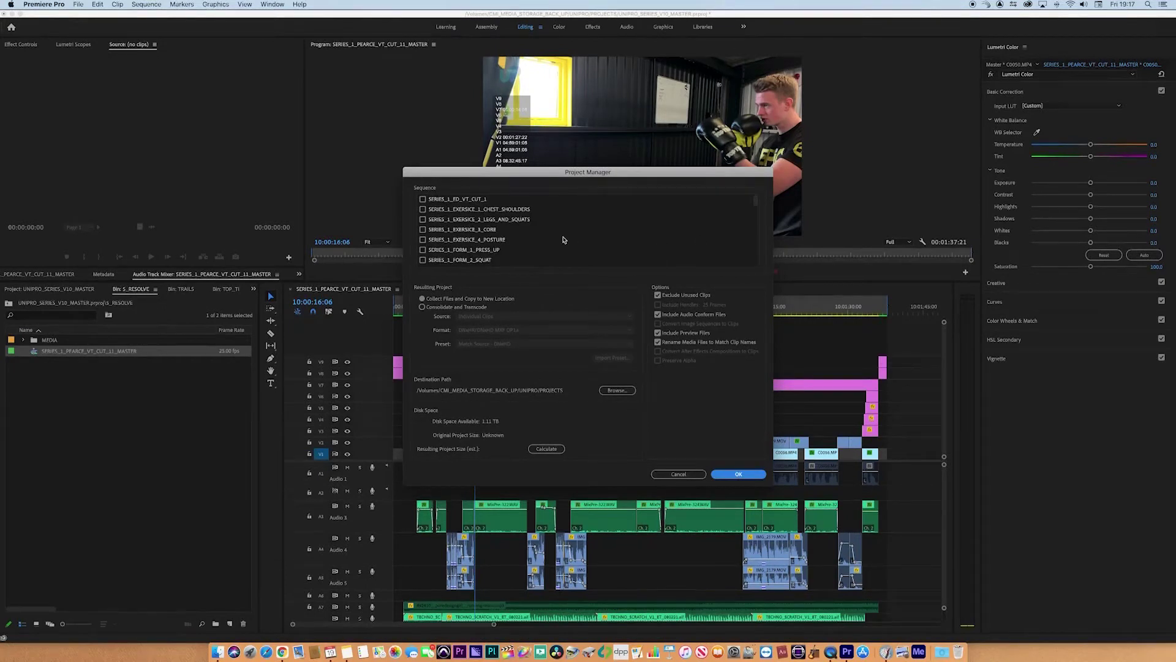
{"action": "left_click_drag", "start_coordinate": [758, 203], "coordinate": [756, 196]}
{"action": "left_click_drag", "start_coordinate": [756, 196], "coordinate": [758, 202]}
{"action": "scroll", "coordinate": [758, 205], "scroll_direction": "down", "scroll_amount": 5}
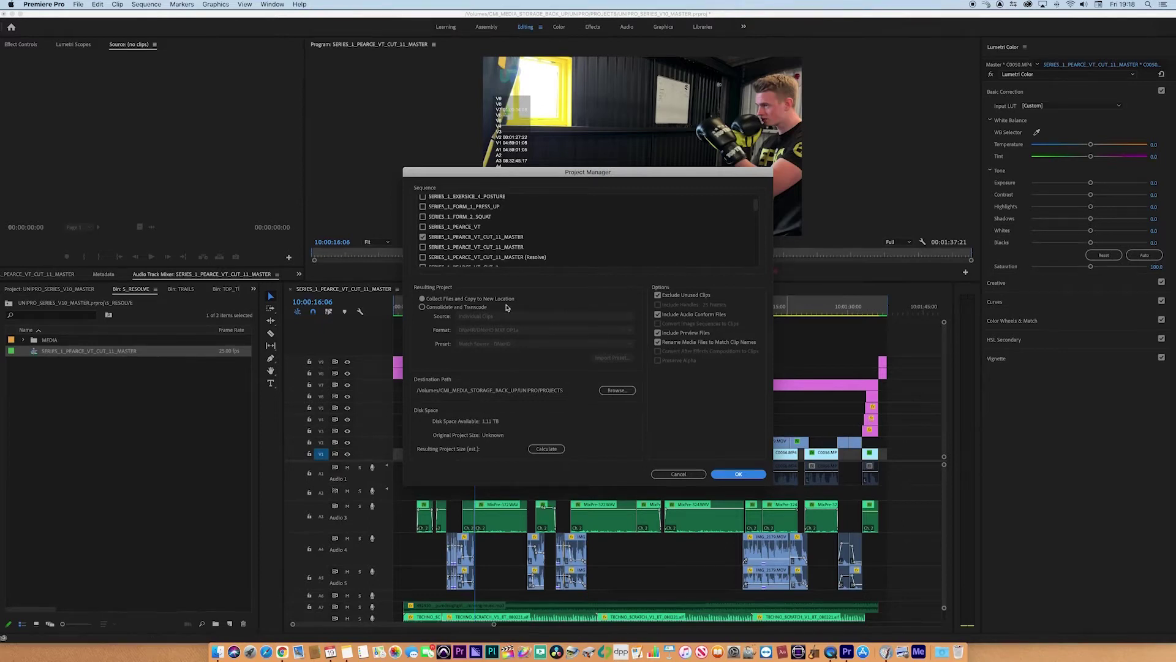
{"action": "left_click", "coordinate": [427, 309]}
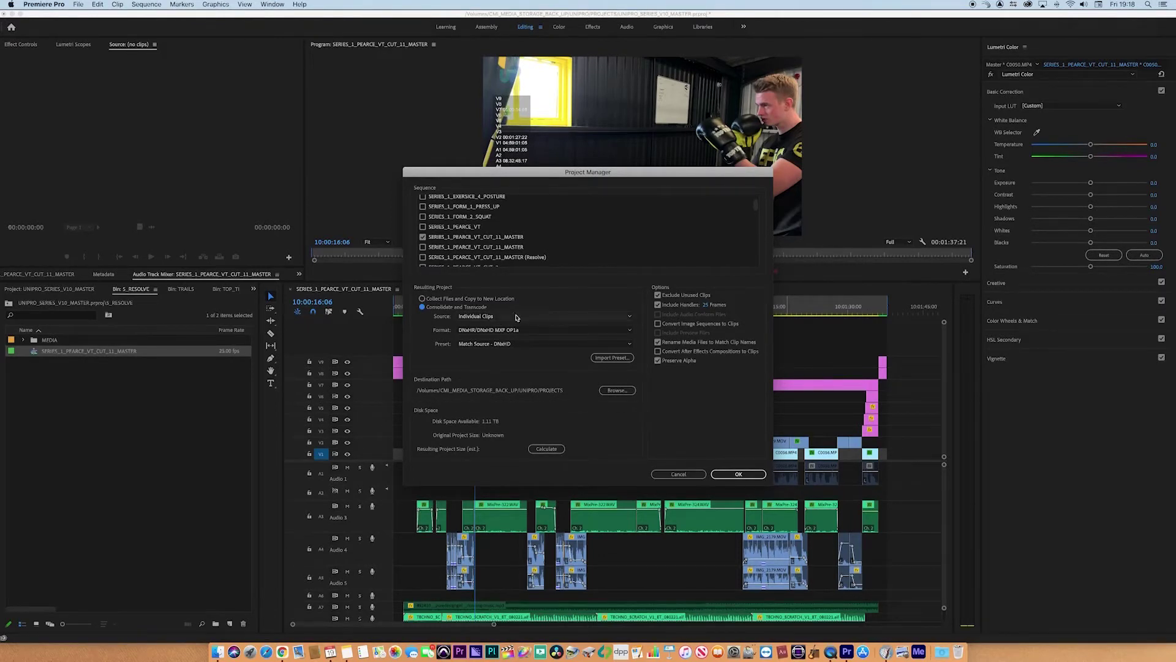
Set the transcode source to Sequence and format to QuickTime with the Apple ProRes 422 - HD 1080p 25 preset
{"action": "left_click", "coordinate": [514, 318]}
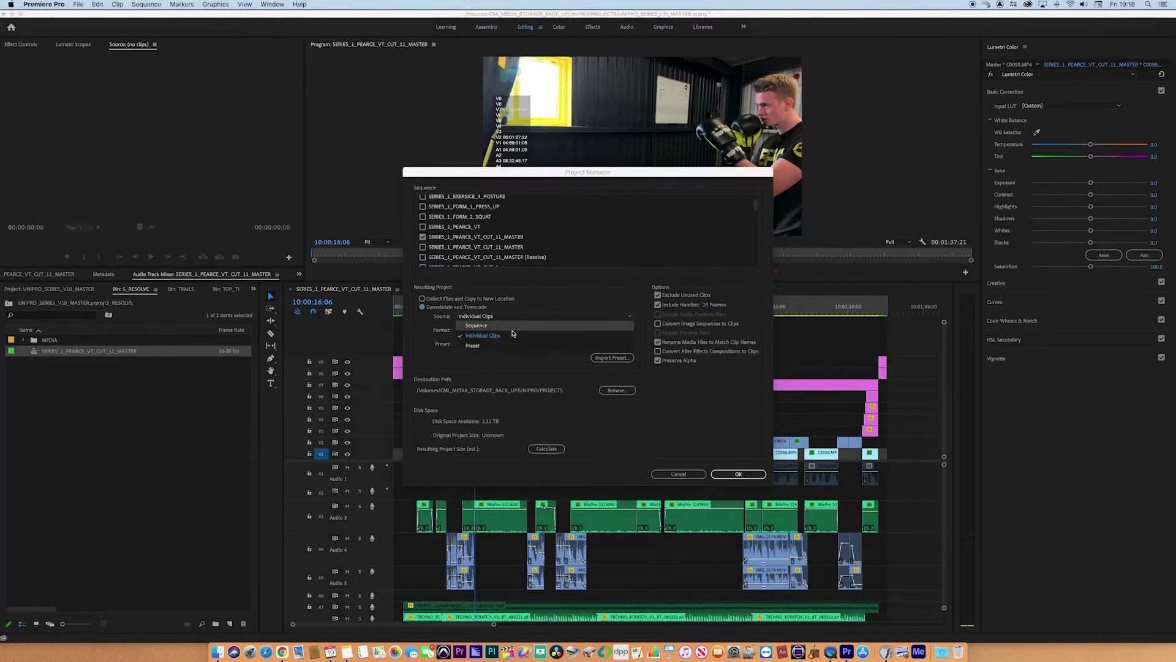
{"action": "left_click", "coordinate": [501, 329]}
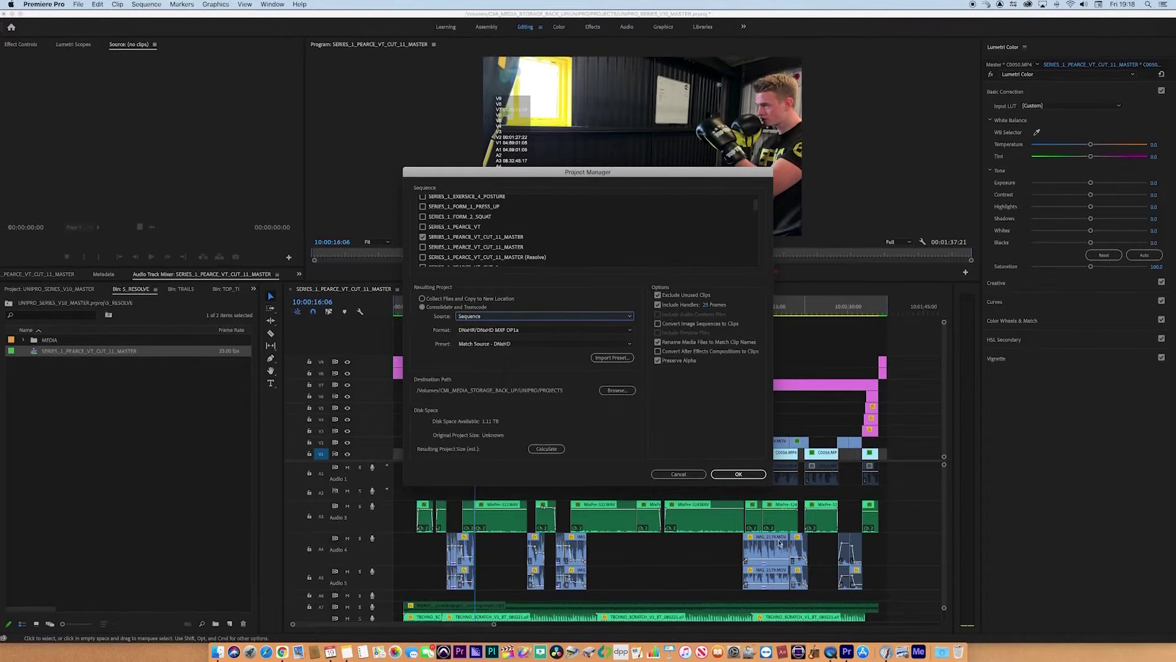
{"action": "left_click", "coordinate": [486, 331]}
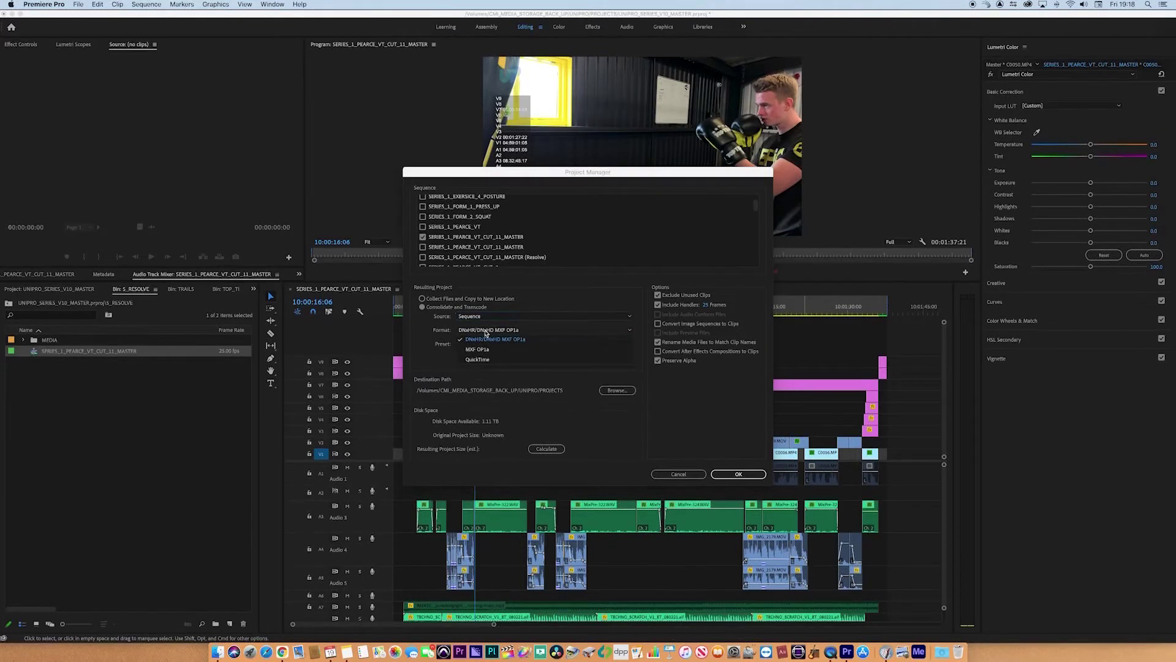
{"action": "left_click", "coordinate": [539, 359]}
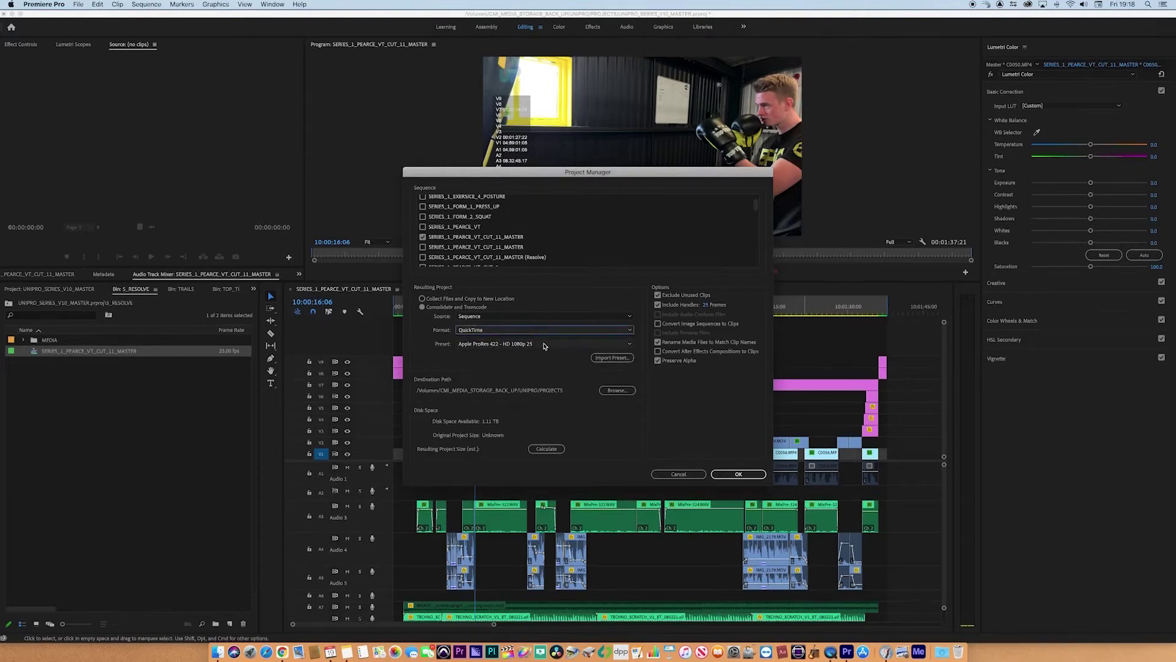
{"action": "left_click", "coordinate": [543, 345]}
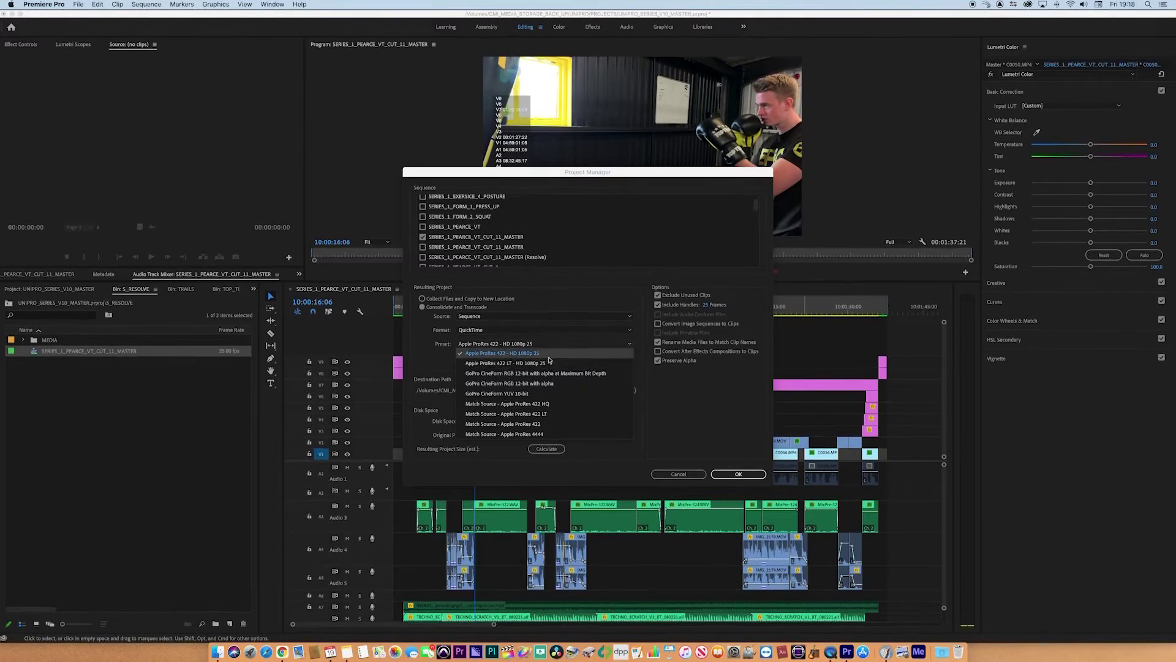
Keep the ProRes preset and set the destination to a new CONSOLIDATE_VT_PC_190221 folder in Super_CMI/DEMO
{"action": "left_click", "coordinate": [598, 302]}
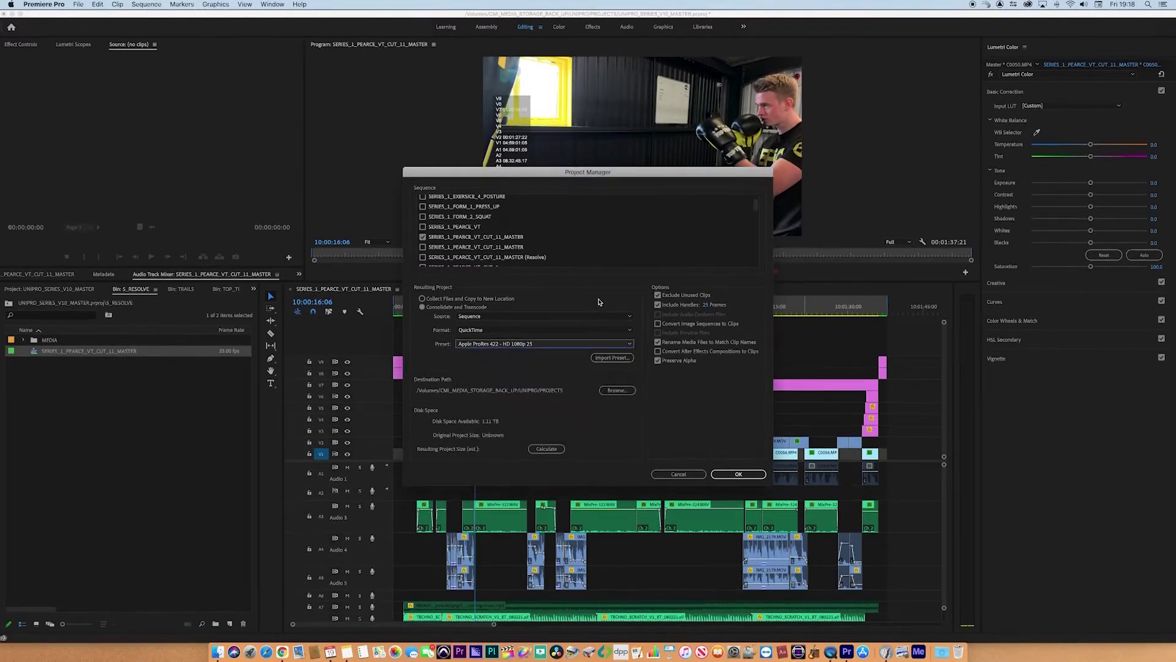
{"action": "left_click", "coordinate": [608, 392]}
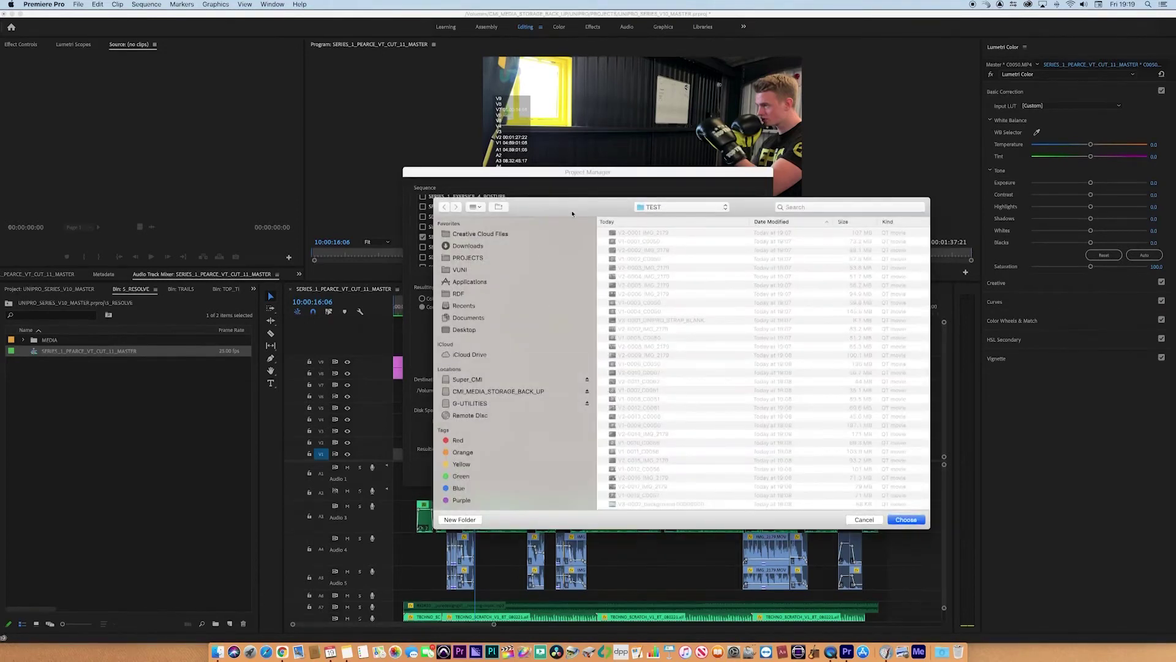
{"action": "left_click", "coordinate": [434, 336]}
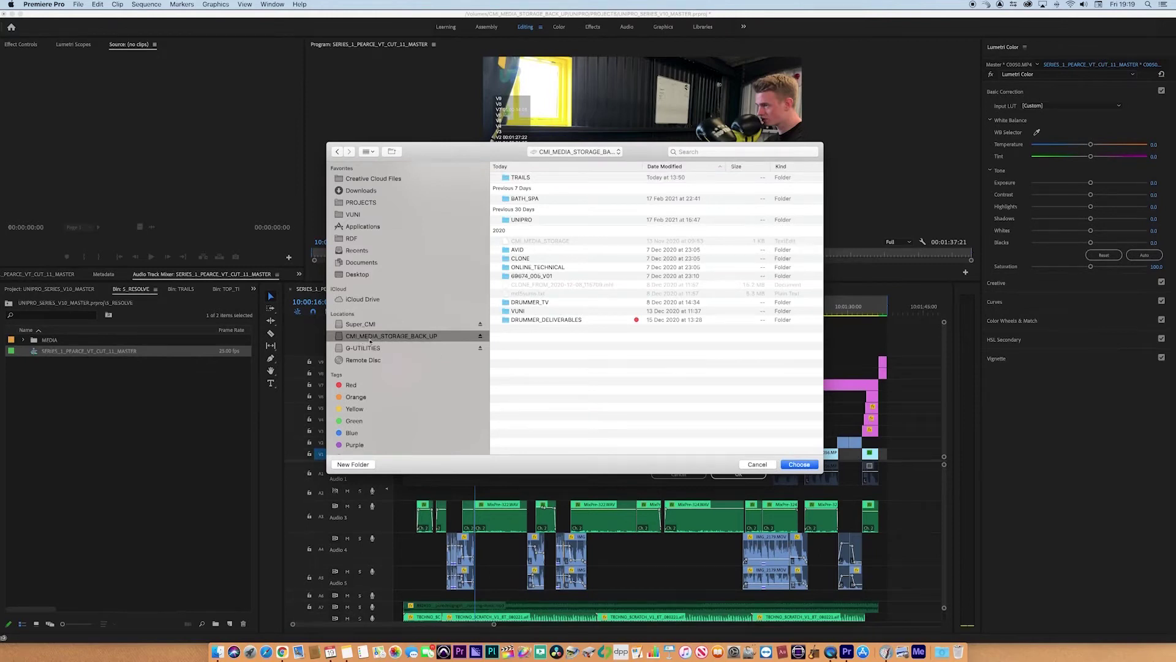
{"action": "left_click", "coordinate": [372, 324]}
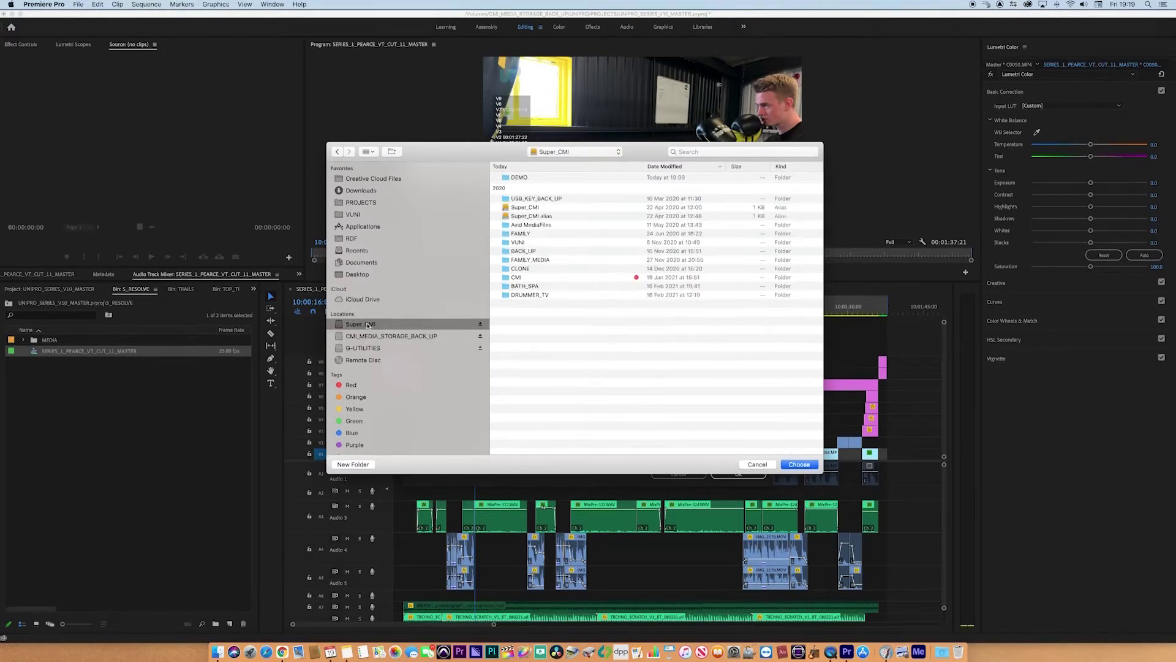
{"action": "double_click", "coordinate": [507, 177]}
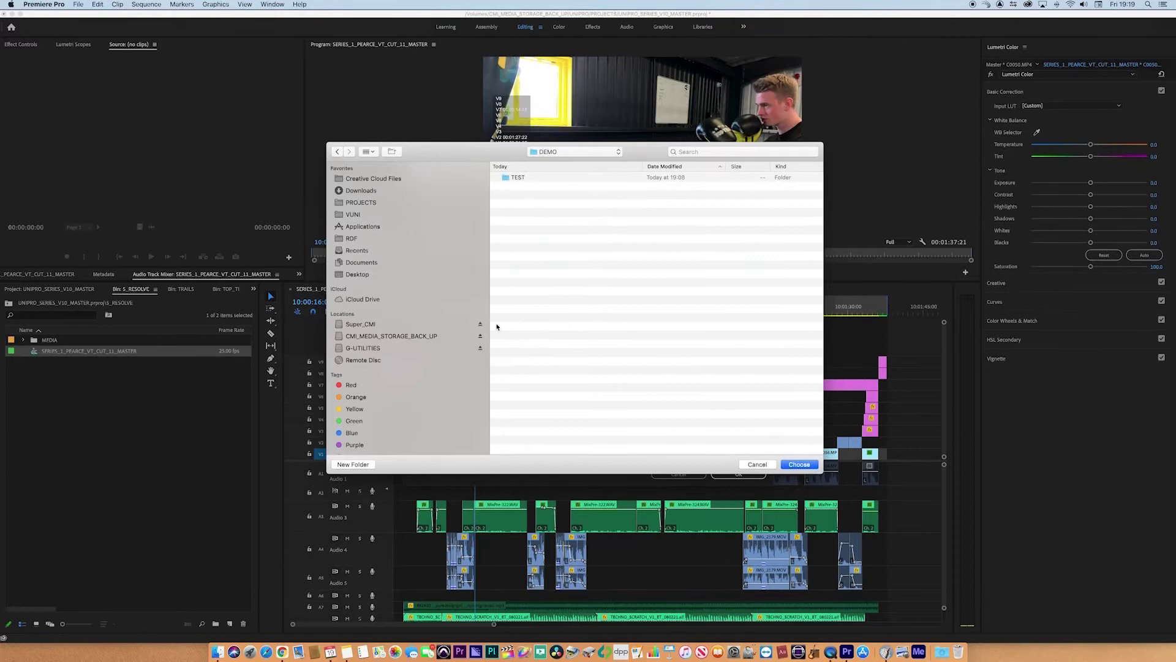
{"action": "left_click", "coordinate": [353, 464]}
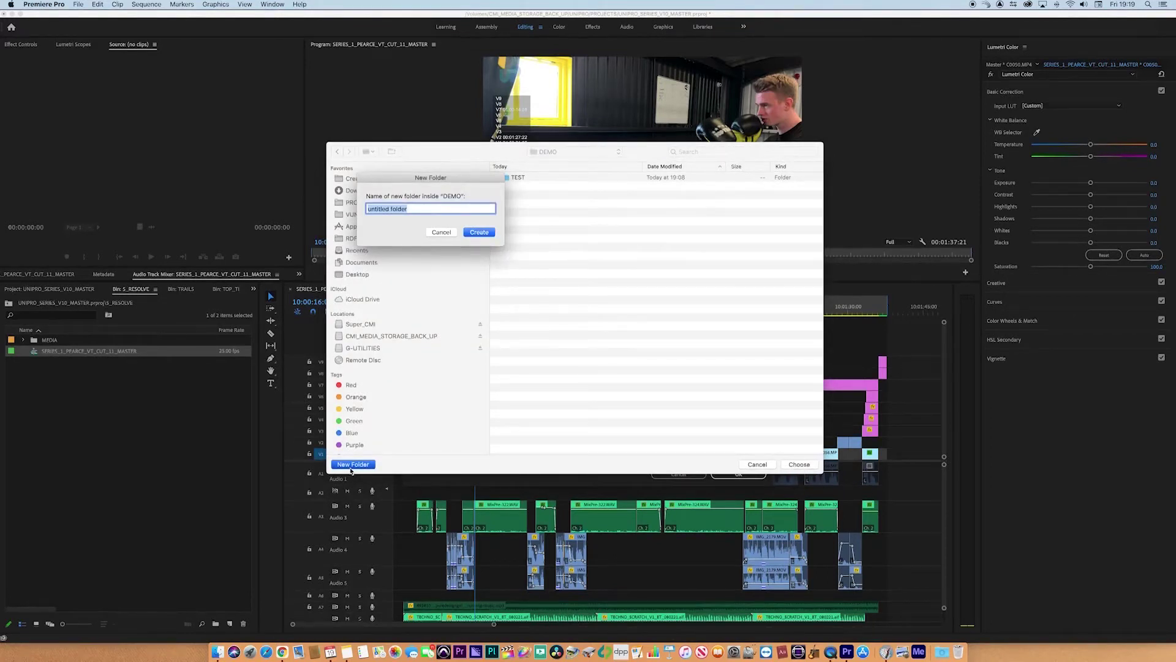
{"action": "type", "text": "CON"}
{"action": "type", "text": "SOLIDATE"}
{"action": "type", "text": "_VT"}
{"action": "type", "text": "_PC"}
{"action": "type", "text": "_10"}
{"action": "type", "text": "90221"}
{"action": "key", "text": "Return"}
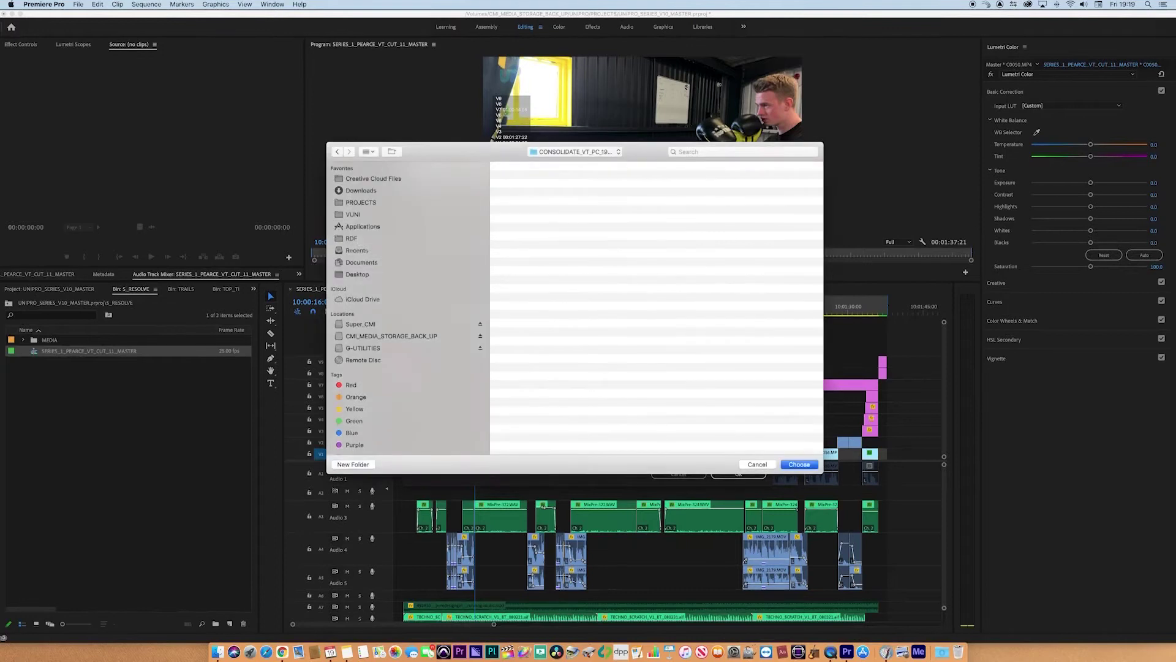
{"action": "left_click", "coordinate": [798, 464]}
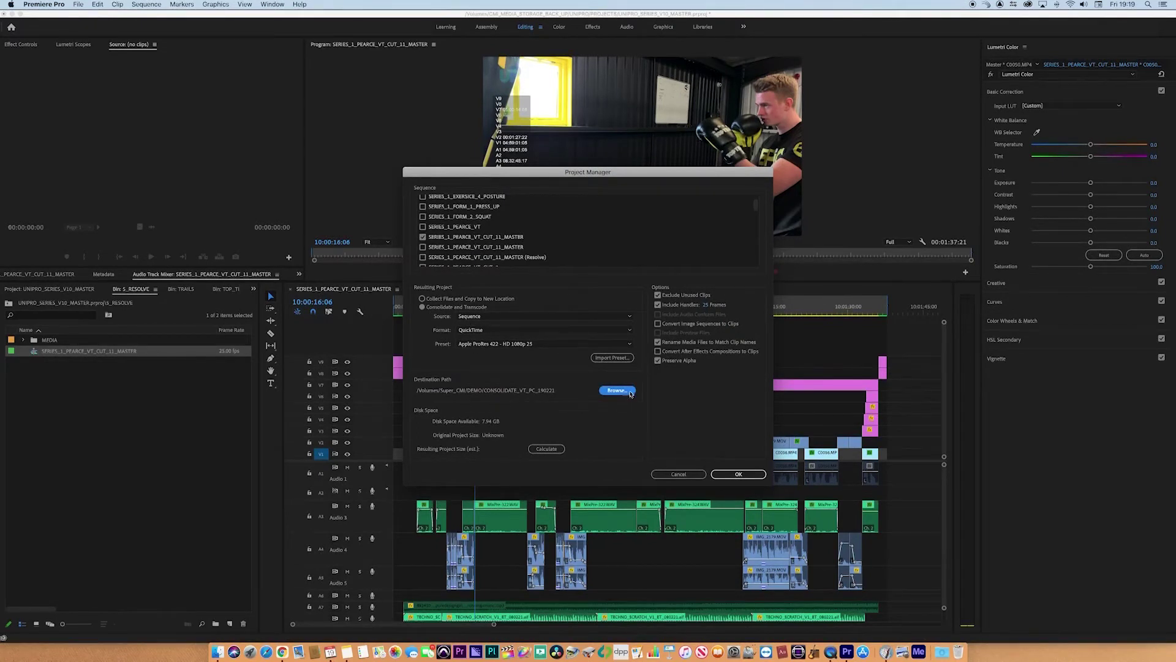
Calculate the consolidated project size: 6.83 GB versus the 106.38 GB original
{"action": "left_click", "coordinate": [547, 450]}
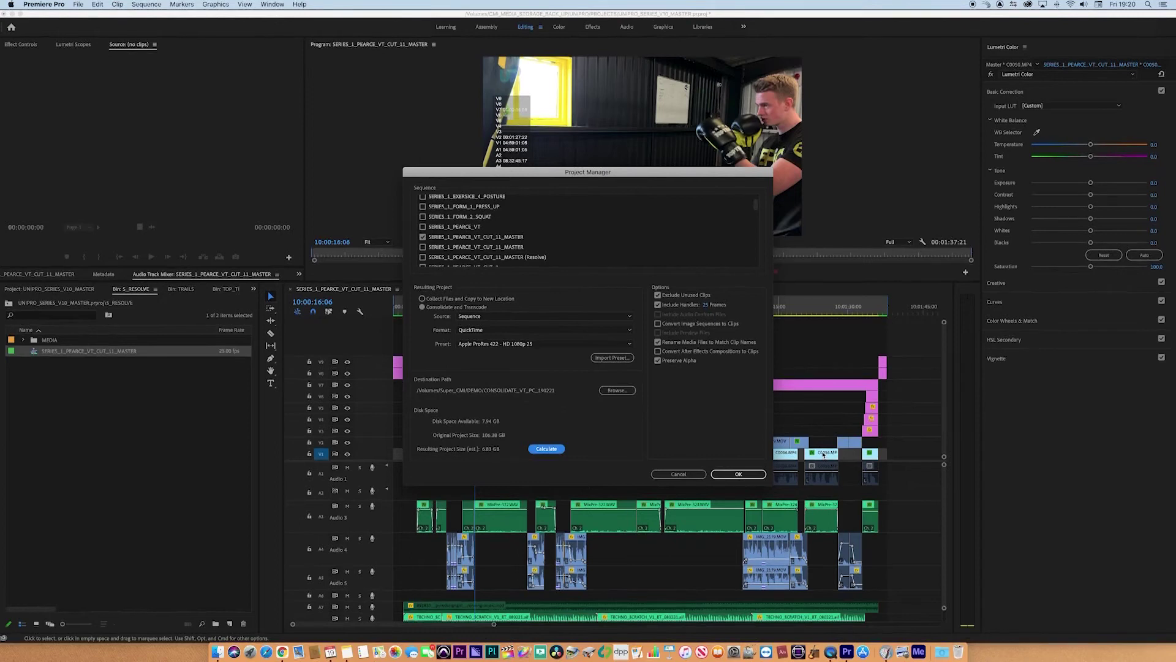
{"action": "mouse_move", "coordinate": [822, 453]}
Start the consolidation, save the project, and accept the format warning to begin transcoding
{"action": "left_click", "coordinate": [751, 477]}
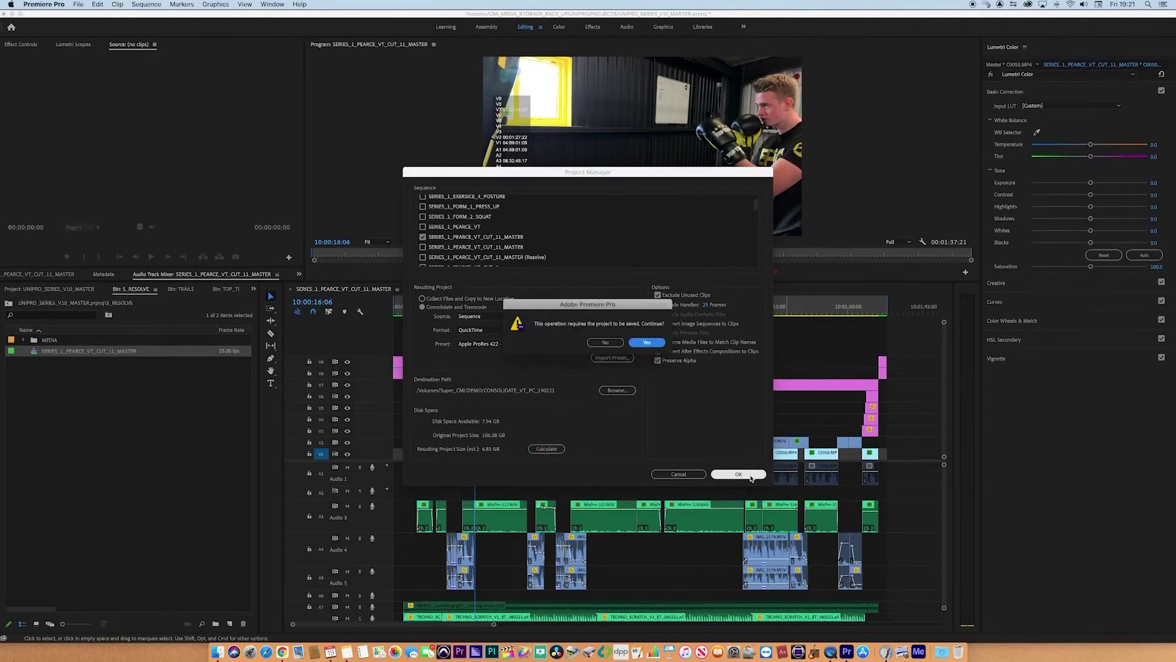
{"action": "left_click", "coordinate": [645, 341]}
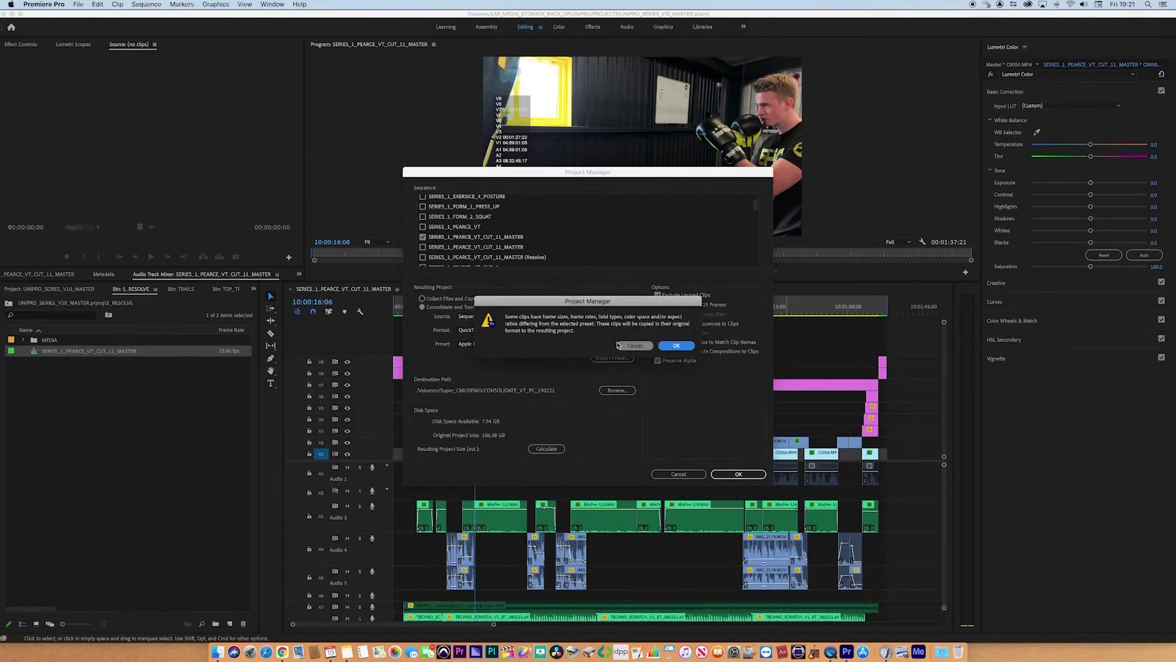
{"action": "key", "text": "Return"}
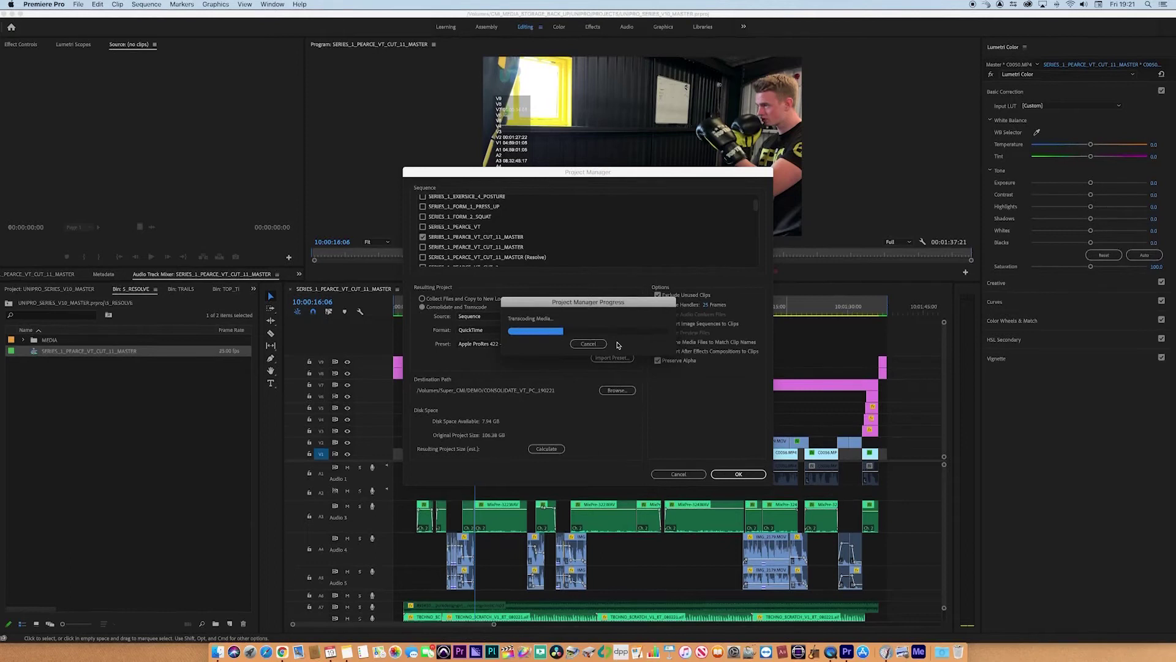
{"action": "left_click", "coordinate": [217, 652]}
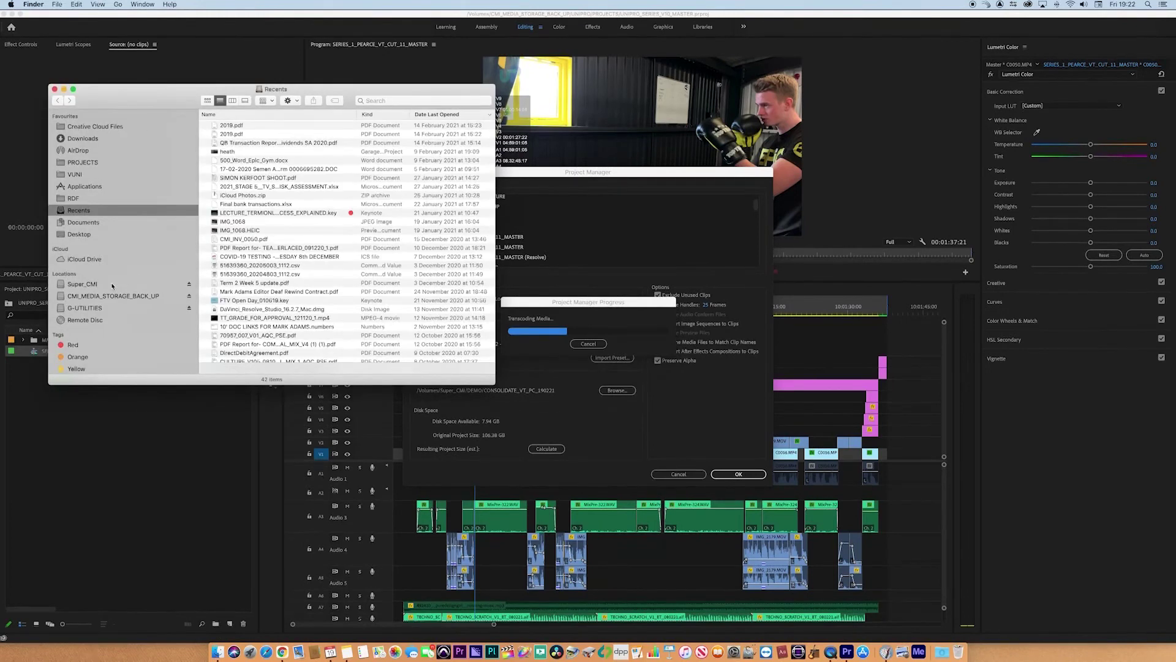
Navigate Finder to Super_CMI > DEMO > CONSOLIDATE_VT_PC_190221
{"action": "left_click", "coordinate": [112, 284]}
{"action": "left_click_drag", "start_coordinate": [343, 89], "coordinate": [345, 50]}
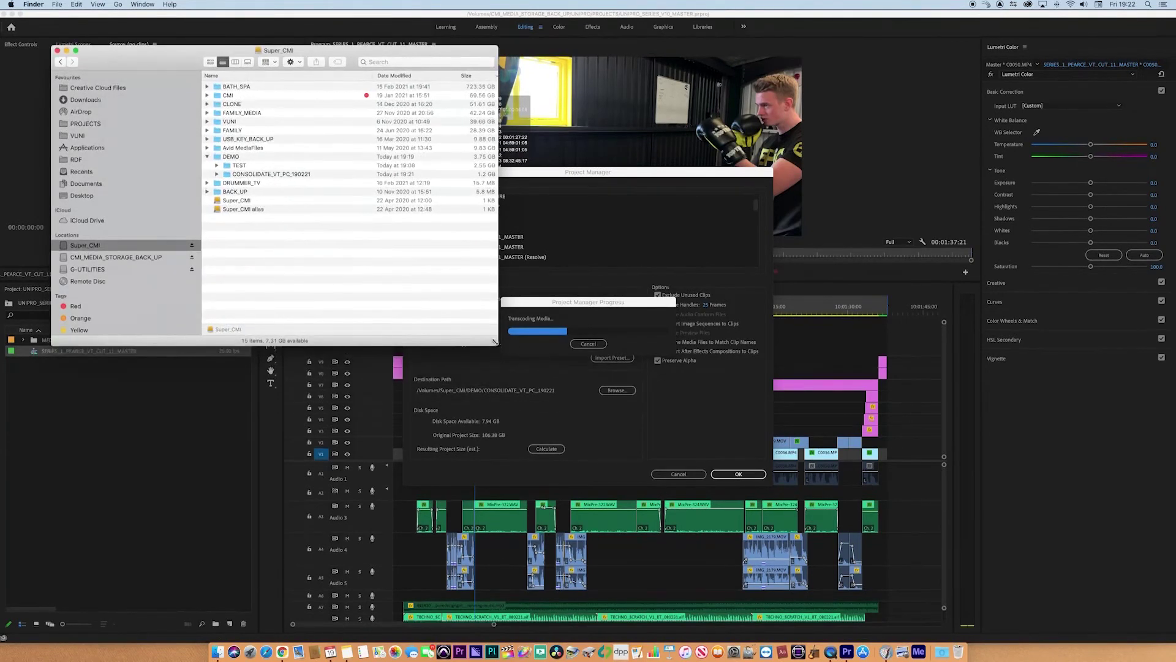
{"action": "left_click_drag", "start_coordinate": [495, 342], "coordinate": [487, 536]}
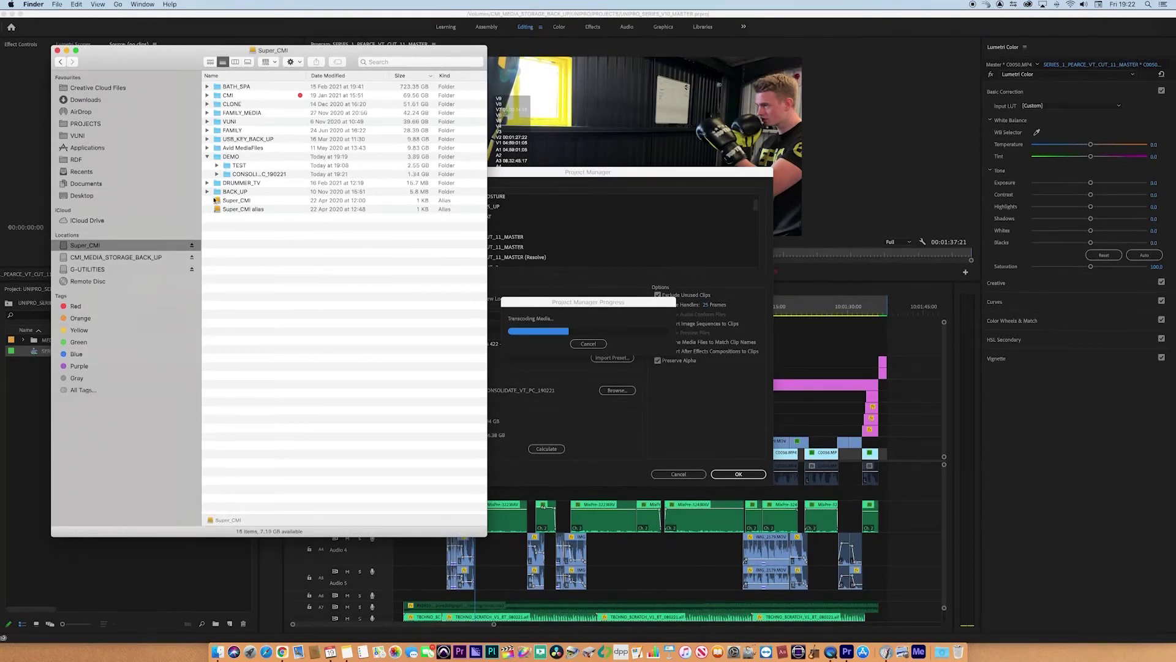
{"action": "double_click", "coordinate": [213, 157]}
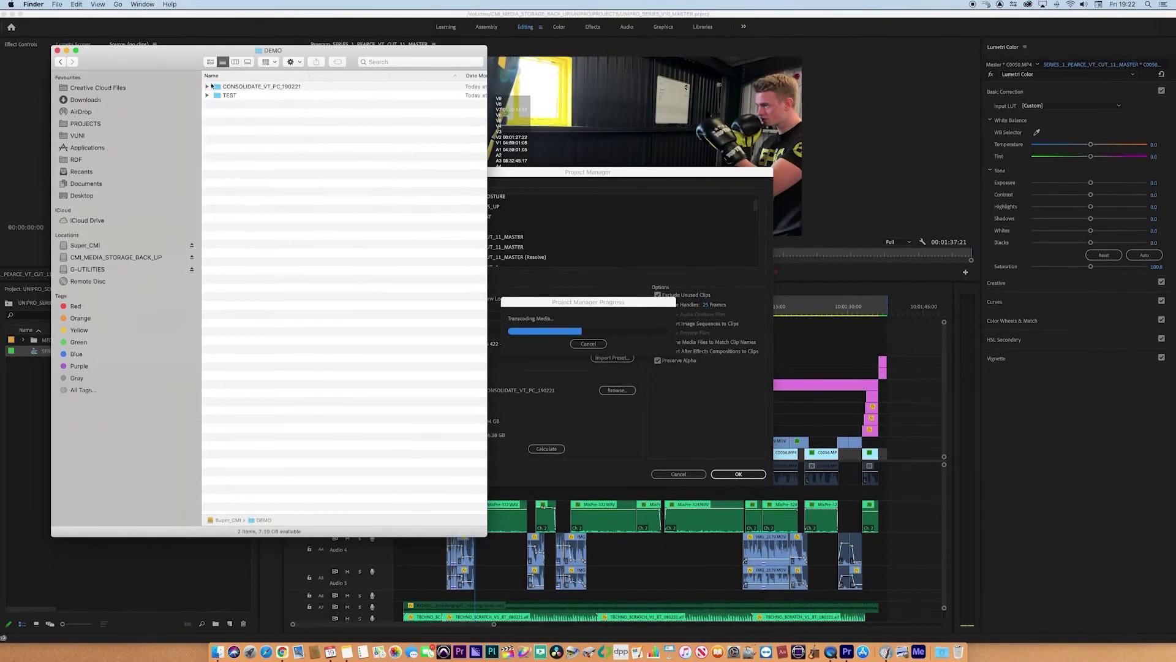
{"action": "double_click", "coordinate": [215, 87]}
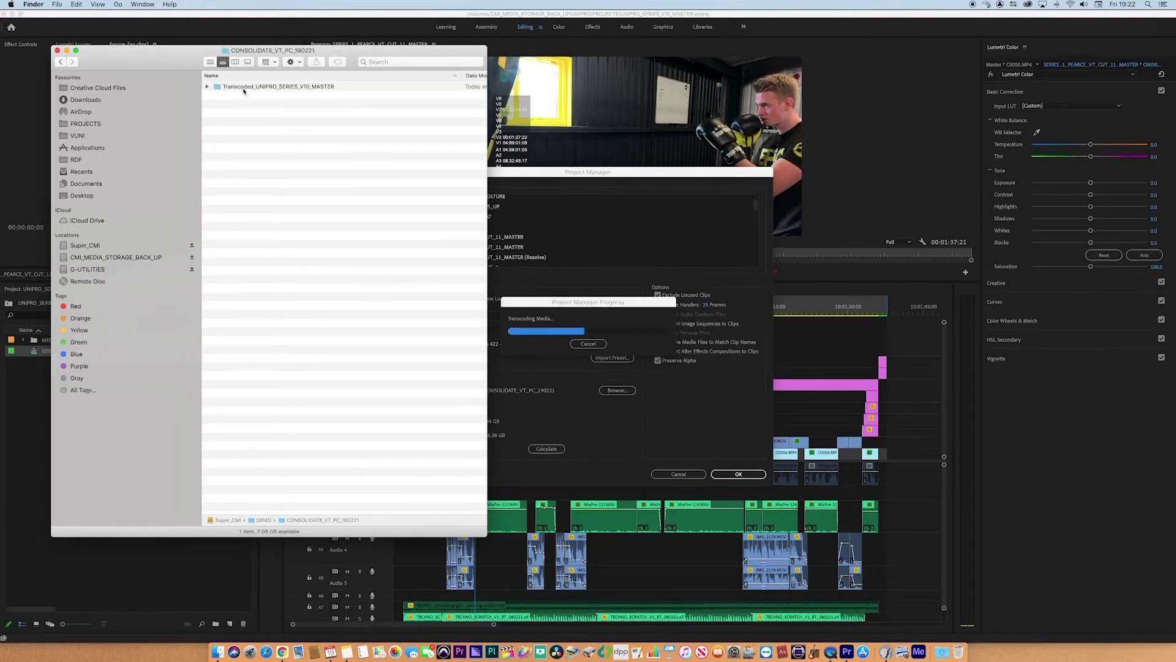
Inspect the transcoded C0050.MP4_004.mov and C0051.MP4.mov clips, then close the Finder window
{"action": "left_click", "coordinate": [207, 87]}
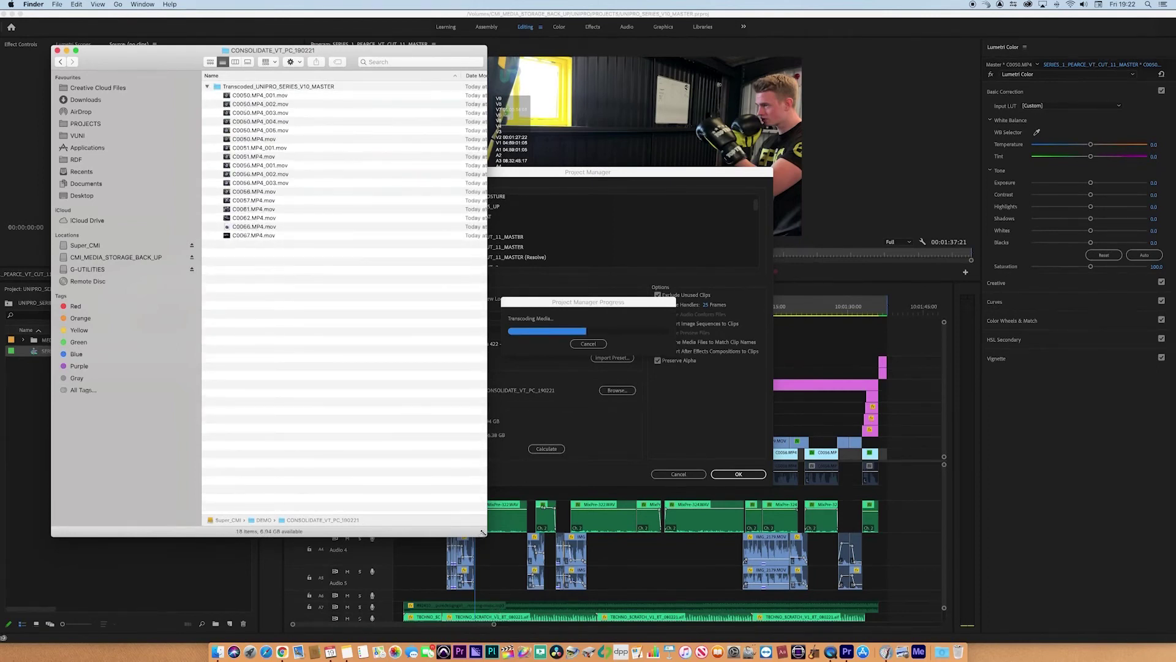
{"action": "left_click_drag", "start_coordinate": [485, 536], "coordinate": [498, 588]}
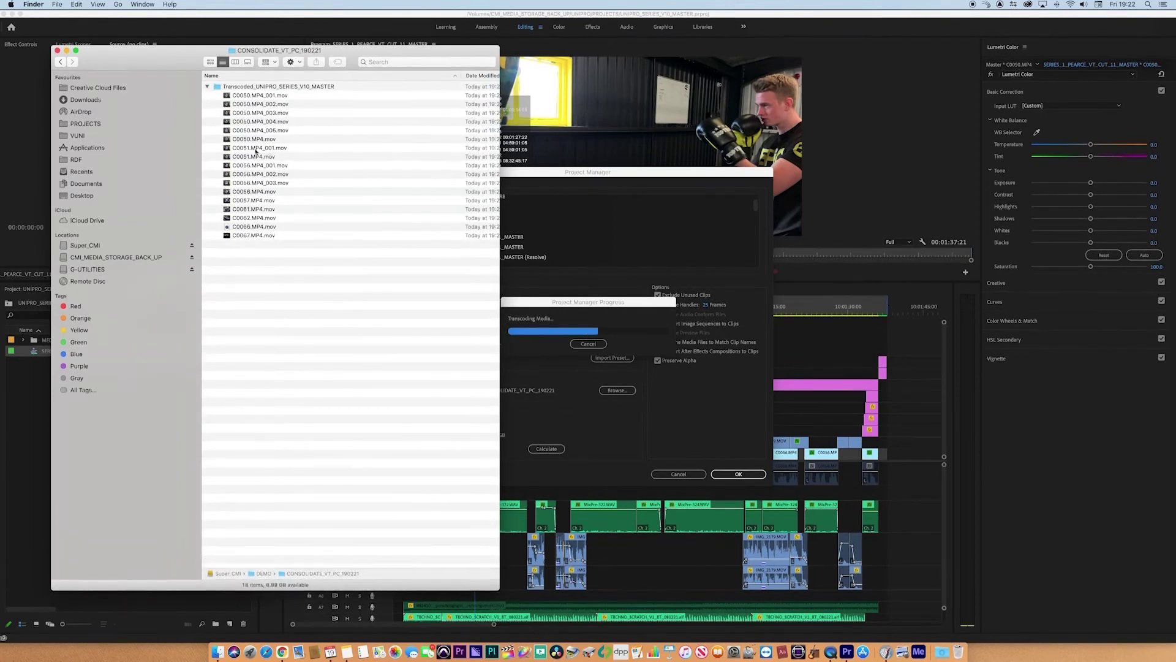
{"action": "left_click", "coordinate": [228, 123]}
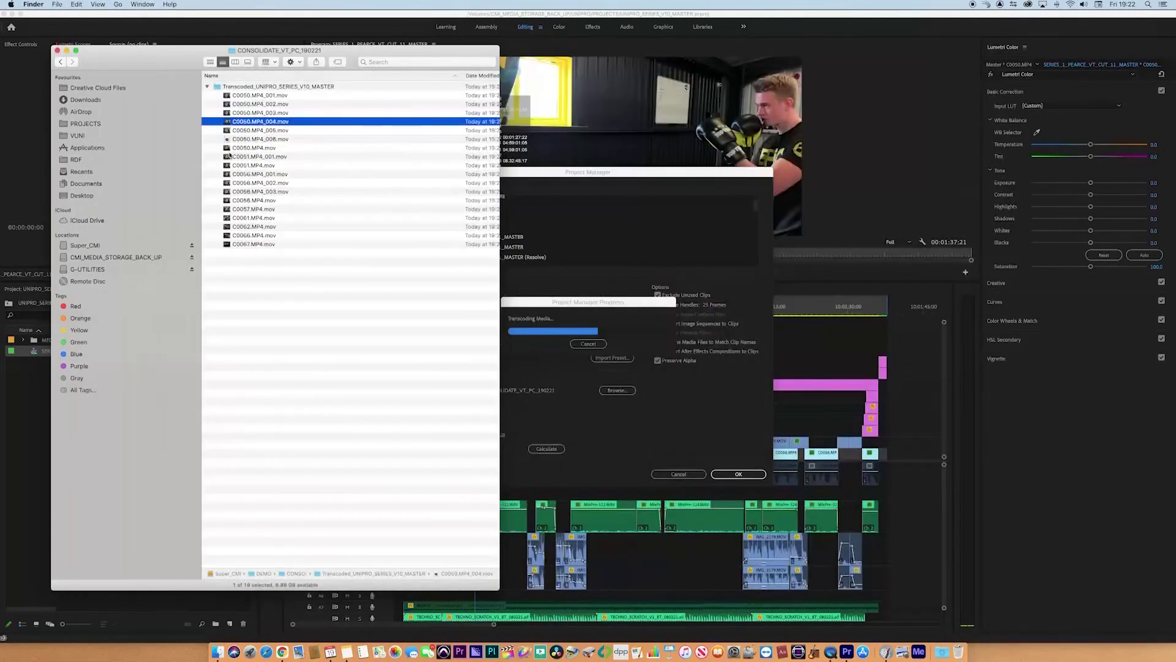
{"action": "left_click", "coordinate": [229, 166]}
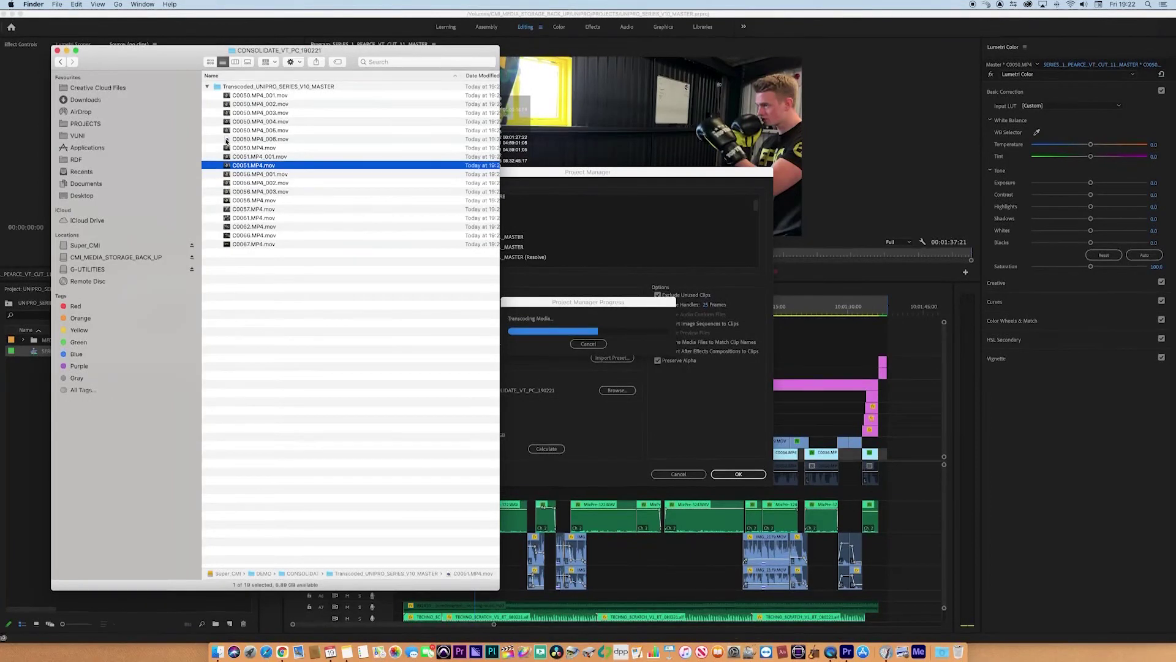
{"action": "left_click", "coordinate": [57, 50]}
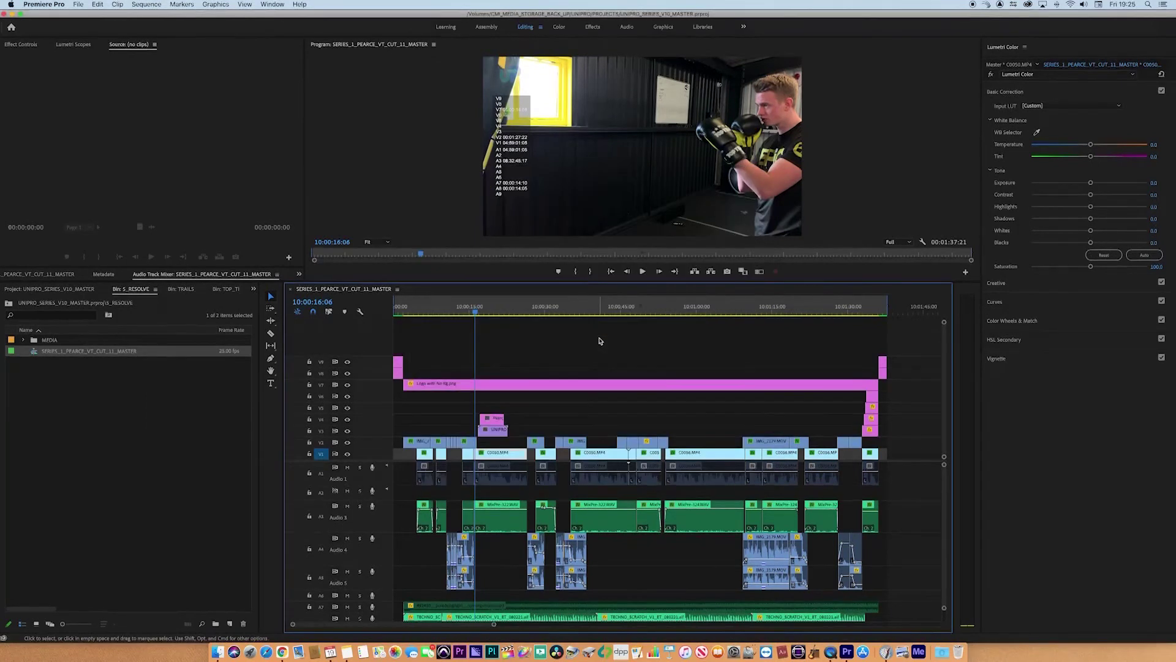
Save the project with Cmd+S, then quit Premiere Pro with Cmd+Q
{"action": "key", "text": "super+s"}
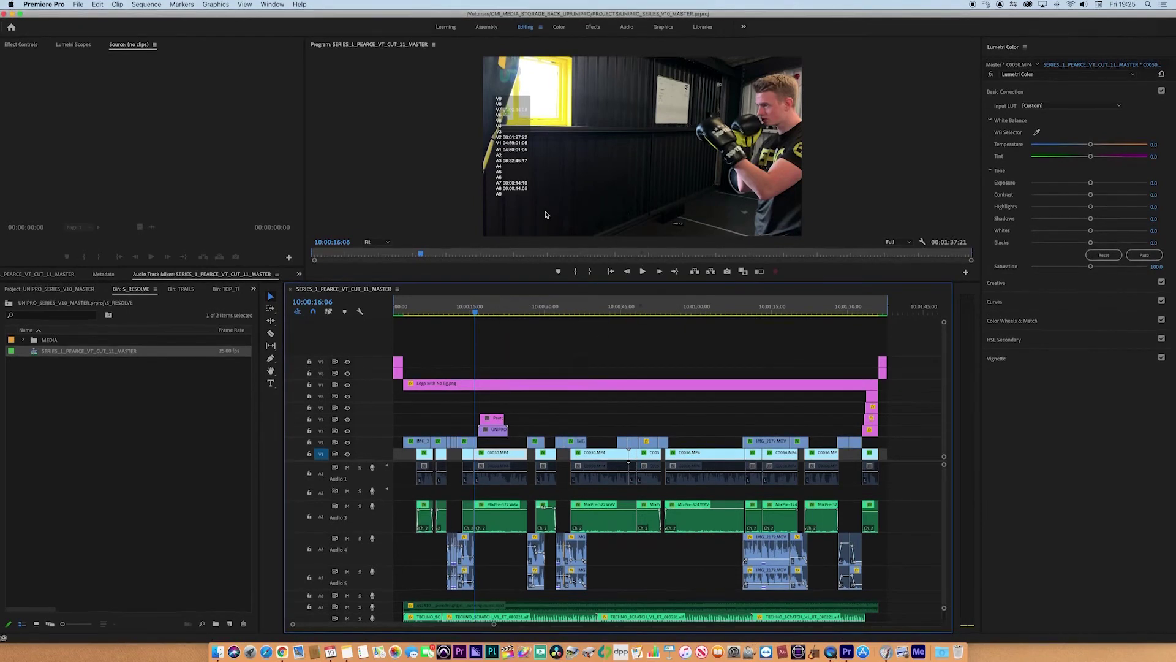
{"action": "key", "text": "super+s"}
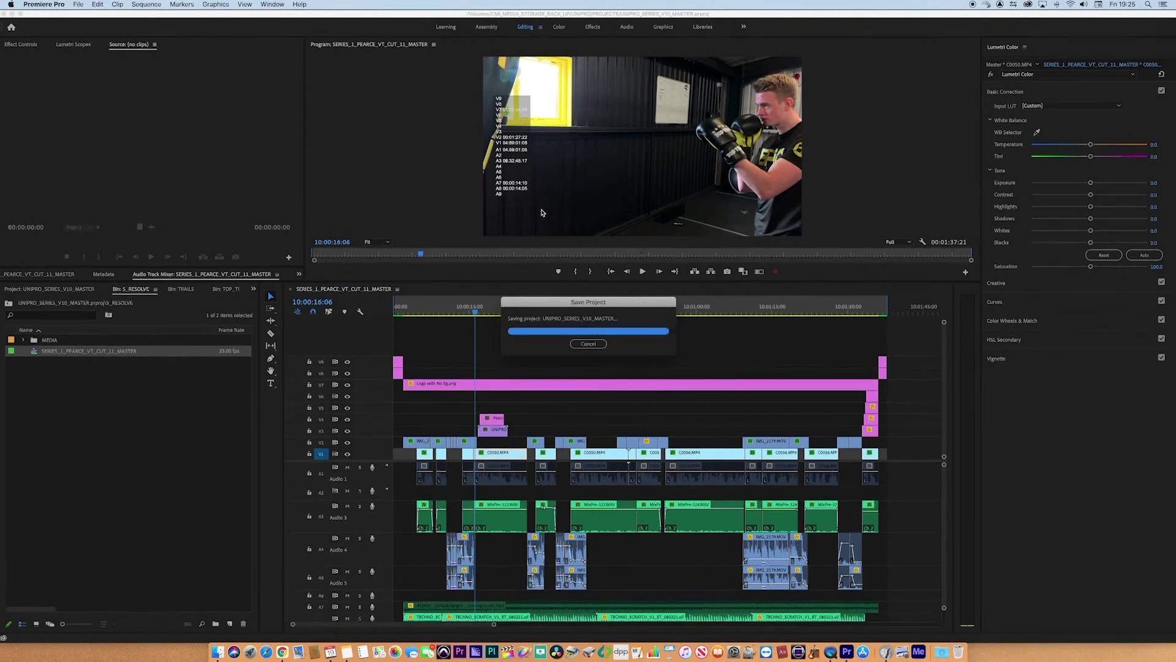
{"action": "key", "text": "super+q"}
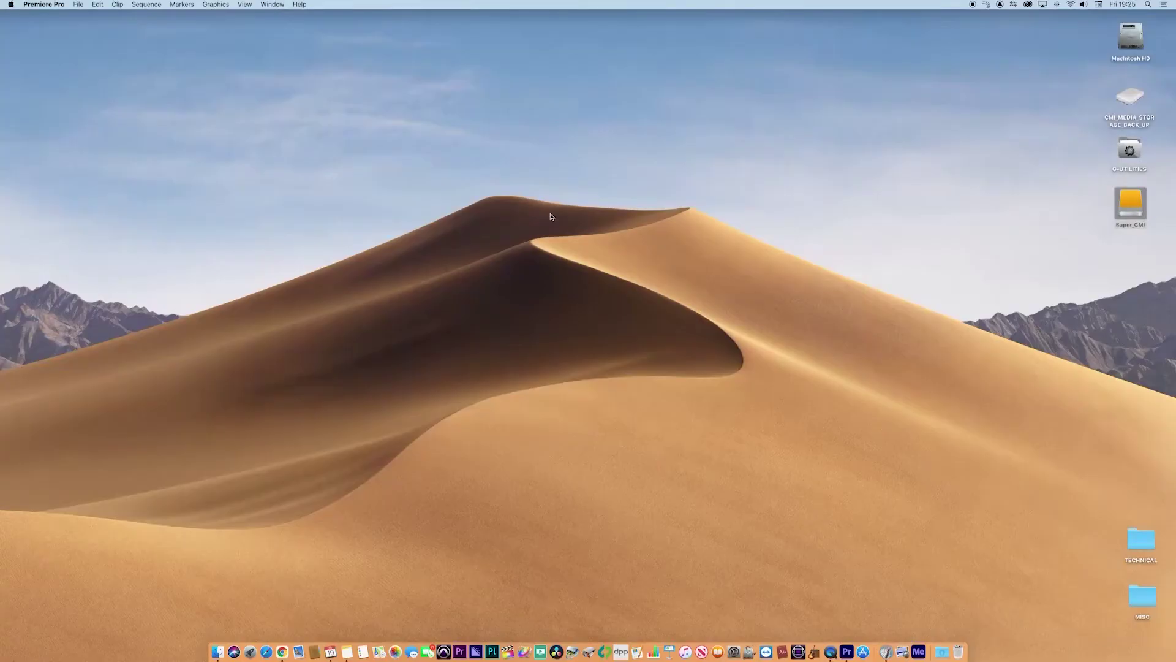
Open UNIPRO_SERIES_V10_MASTER.prproj from Super_CMI > DEMO > CONSOLIDATE_VT_PC_190221 in Premiere Pro
{"action": "double_click", "coordinate": [1130, 201]}
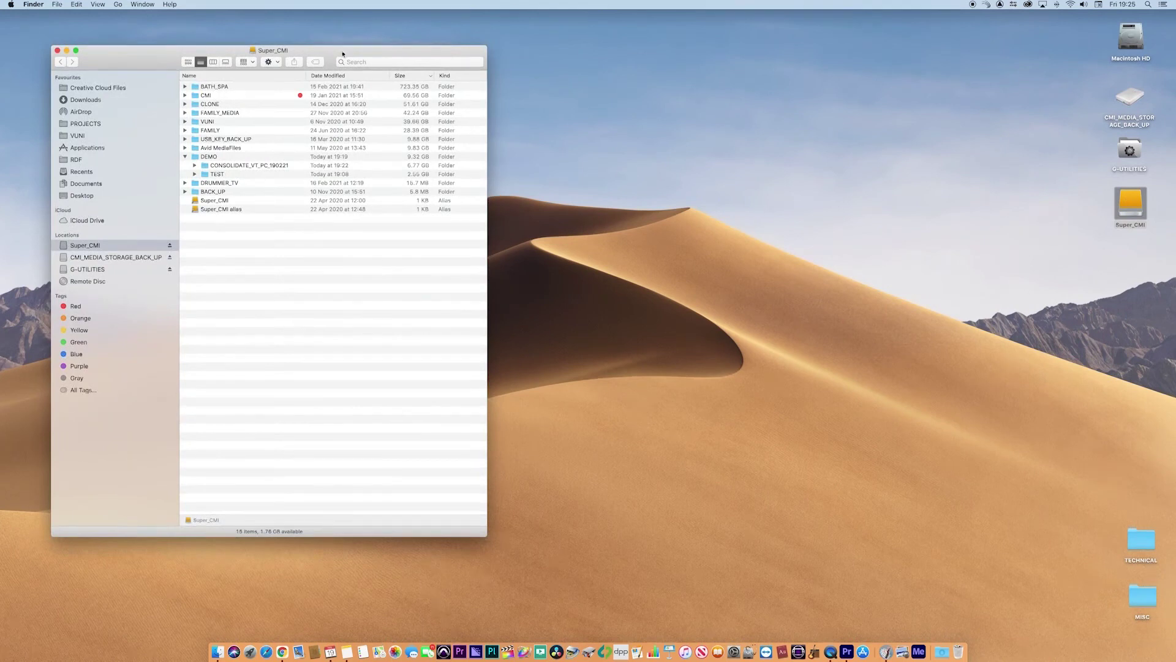
{"action": "left_click_drag", "start_coordinate": [343, 54], "coordinate": [400, 40]}
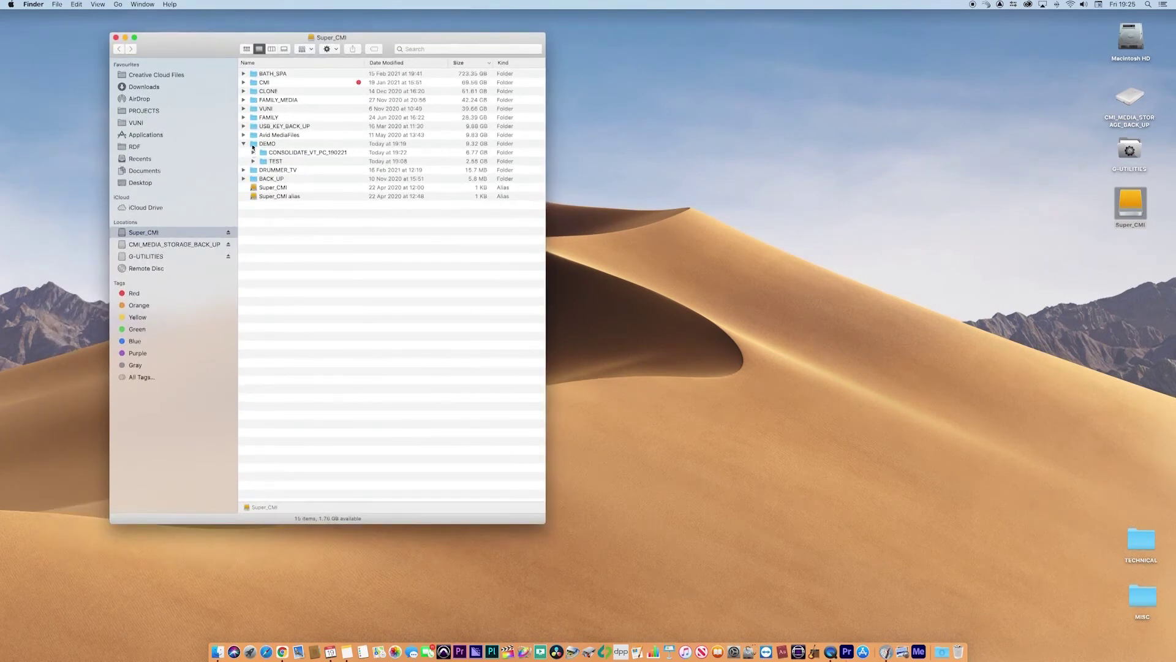
{"action": "double_click", "coordinate": [255, 144]}
{"action": "left_click", "coordinate": [243, 74]}
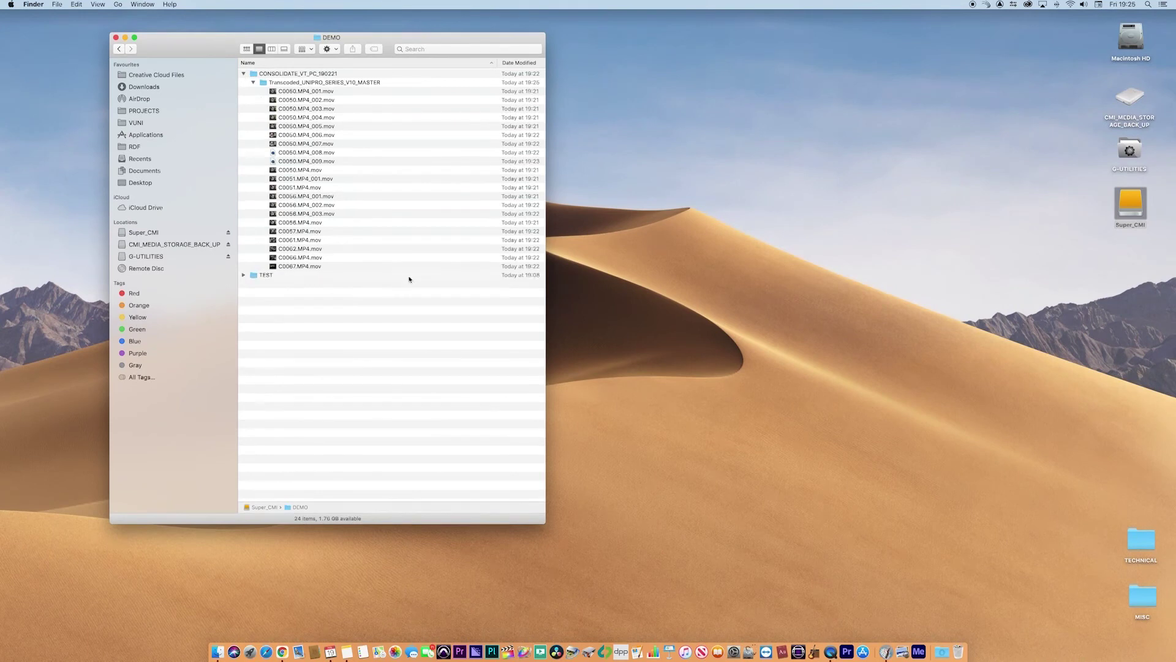
{"action": "left_click_drag", "start_coordinate": [544, 528], "coordinate": [626, 608]}
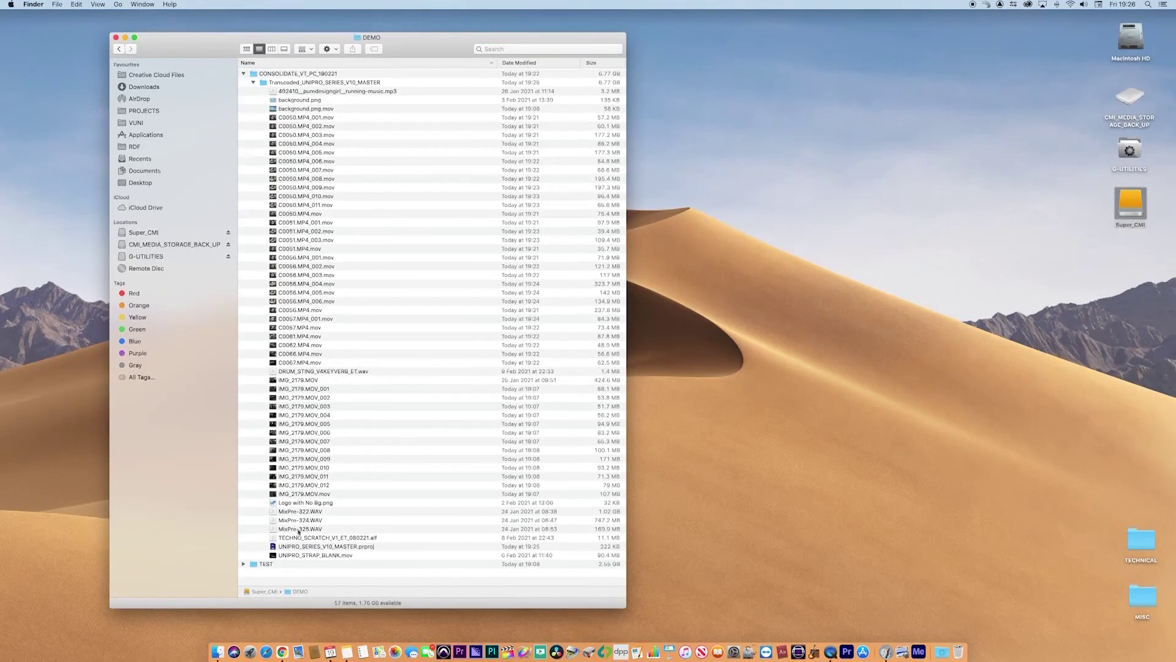
{"action": "left_click", "coordinate": [325, 545]}
{"action": "key", "text": "super+e"}
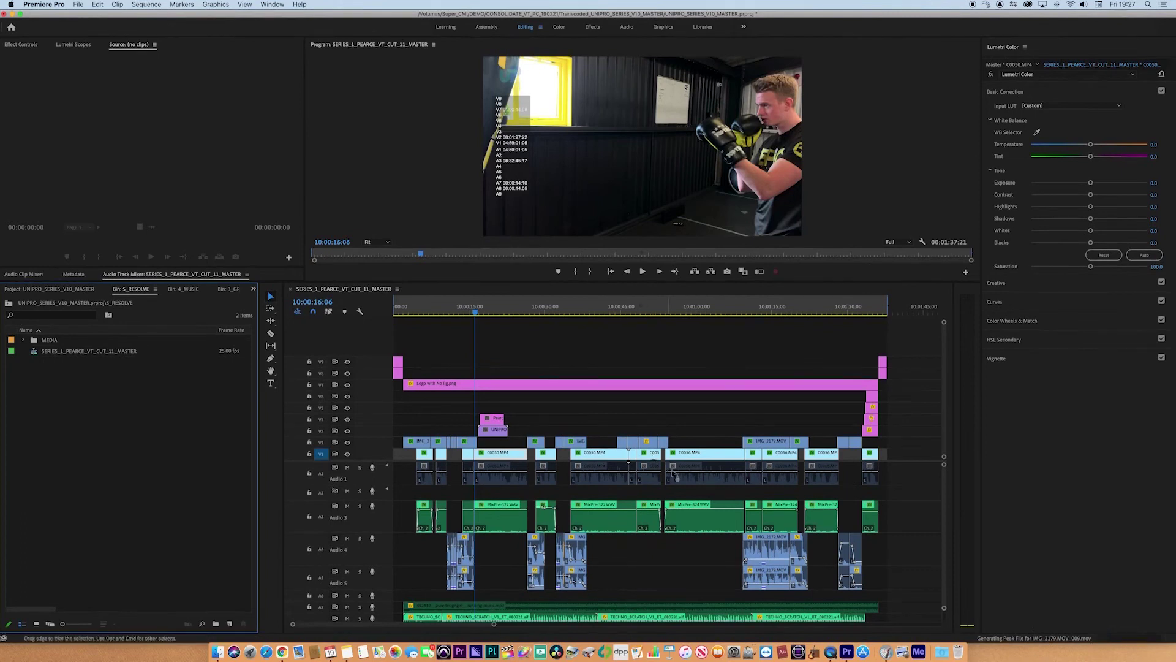
Scrub the consolidated sequence and inspect a V2 clip, cancelling an accidental move of C0061
{"action": "left_click", "coordinate": [418, 312]}
{"action": "left_click_drag", "start_coordinate": [420, 312], "coordinate": [580, 314]}
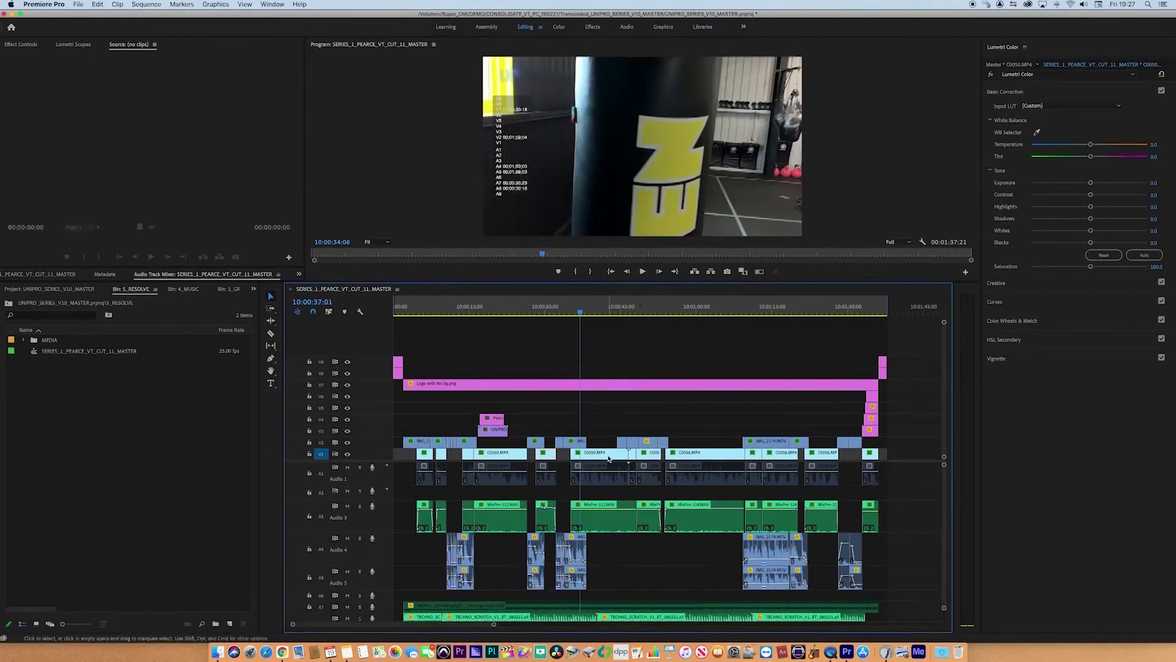
{"action": "left_click", "coordinate": [618, 441]}
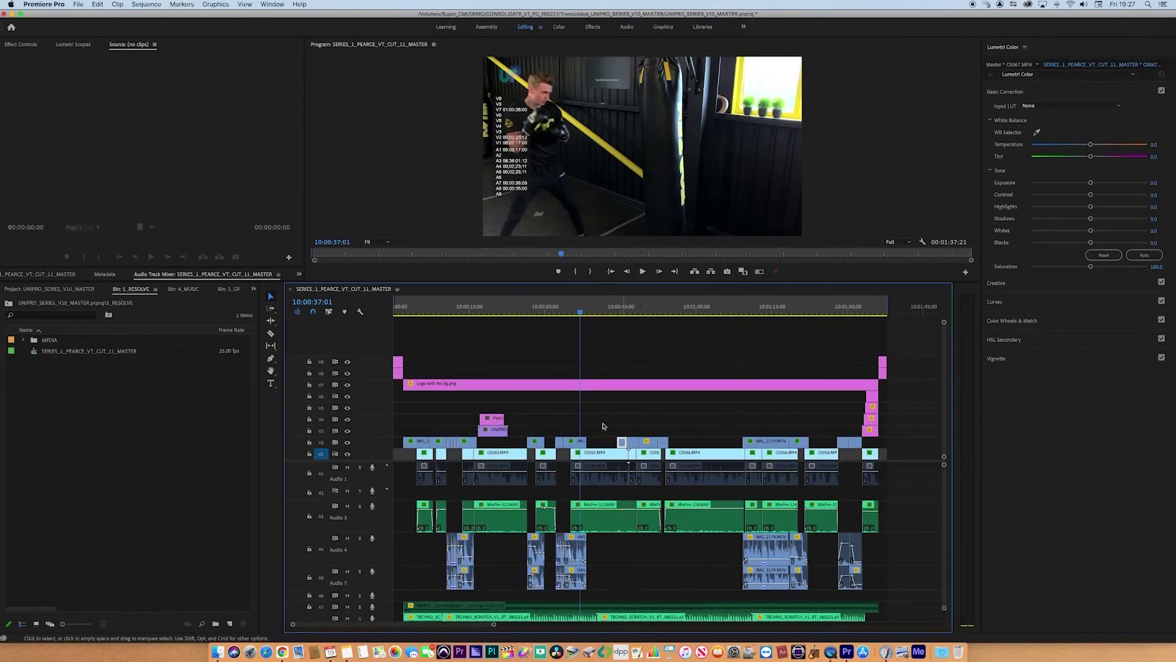
{"action": "left_click", "coordinate": [618, 442]}
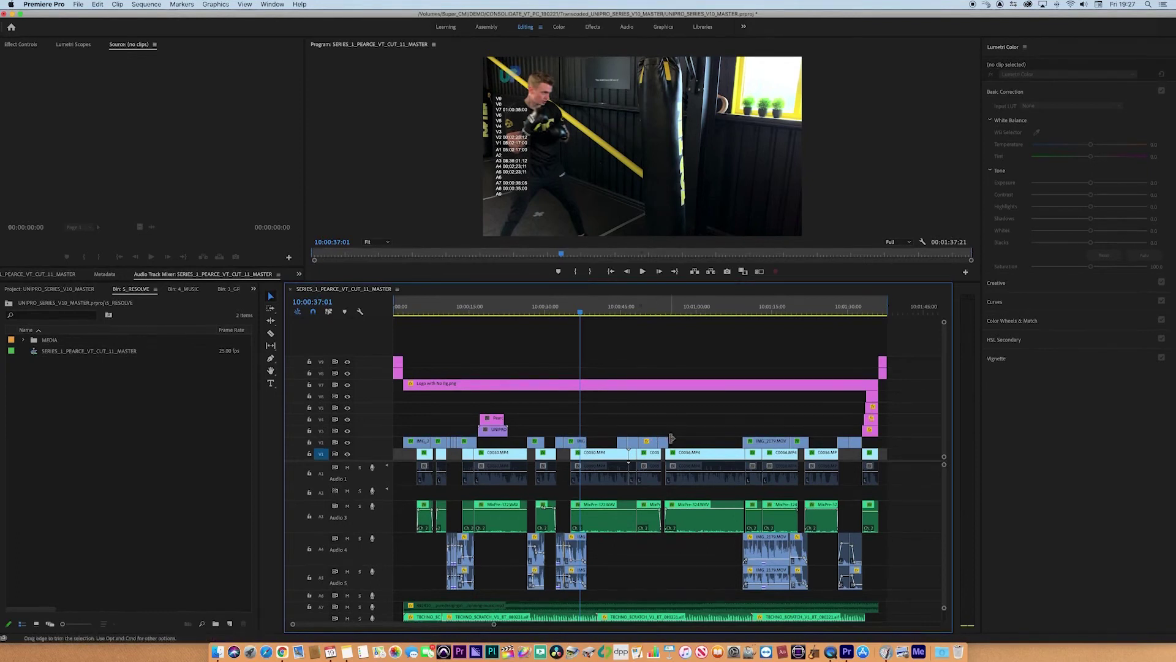
{"action": "left_click_drag", "start_coordinate": [649, 442], "coordinate": [704, 412]}
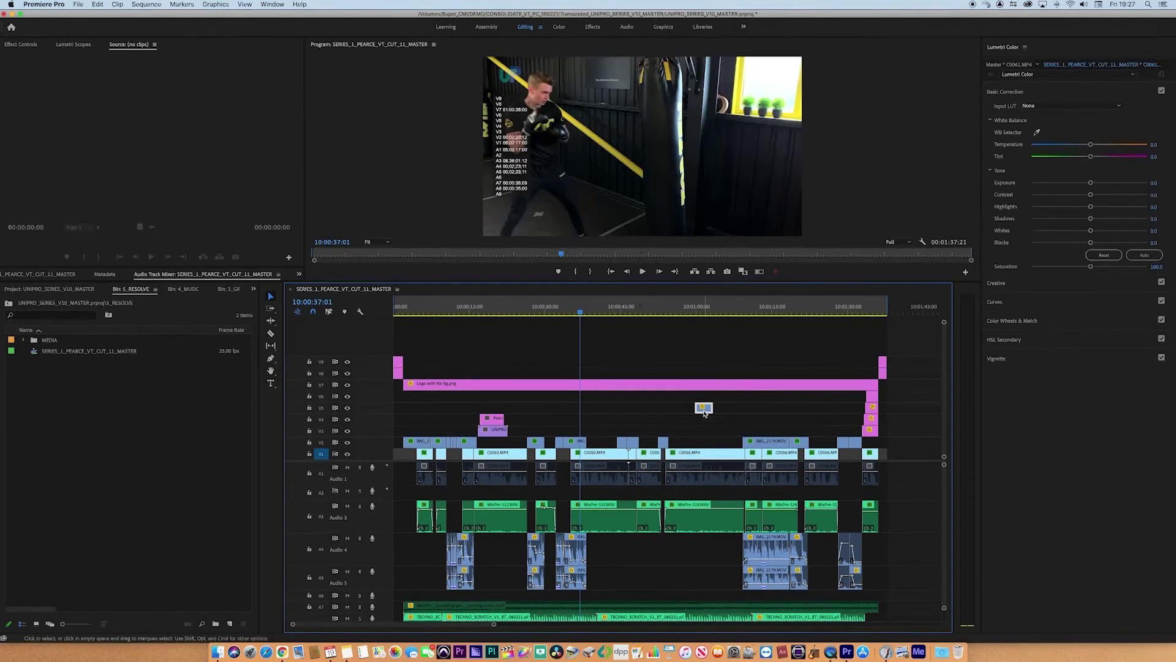
{"action": "key", "text": "super+z"}
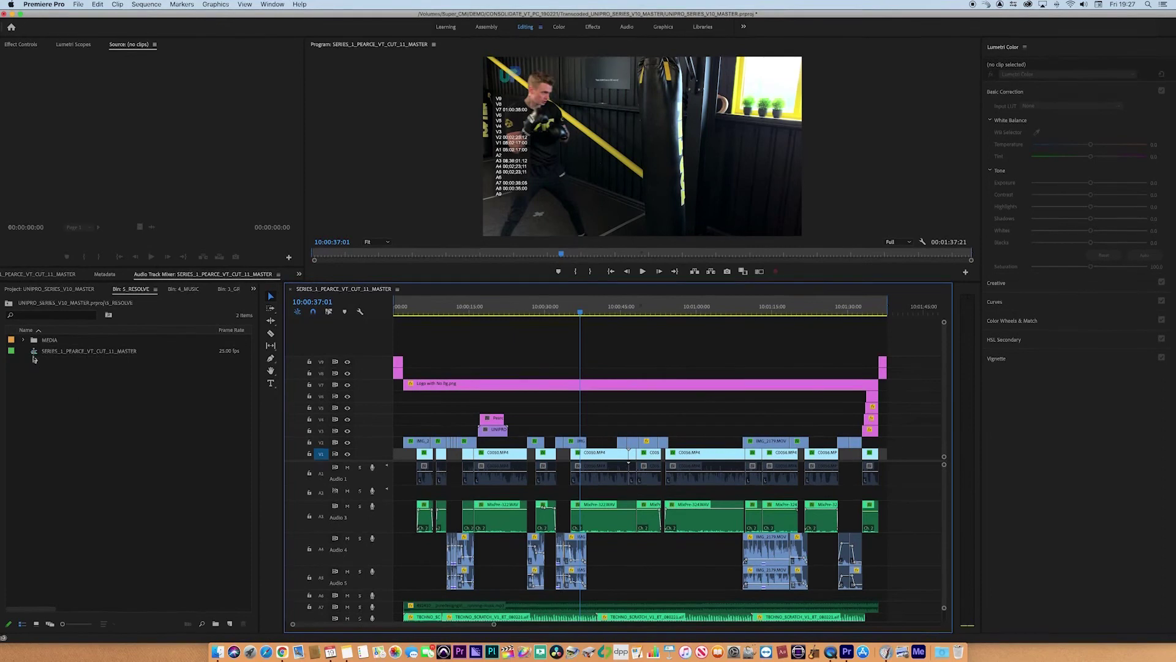
Return to the top-level bins and check 3_GRAPHICS, 4_MUSIC and 5_RESOLVE contents
{"action": "left_click", "coordinate": [9, 303]}
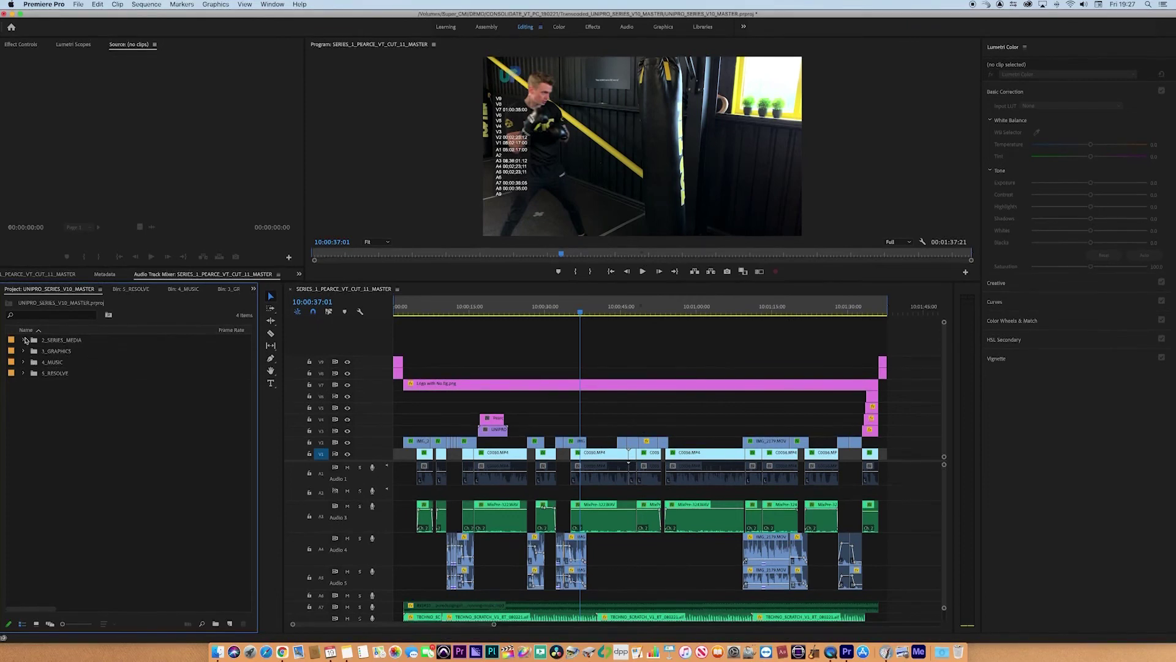
{"action": "left_click", "coordinate": [24, 351]}
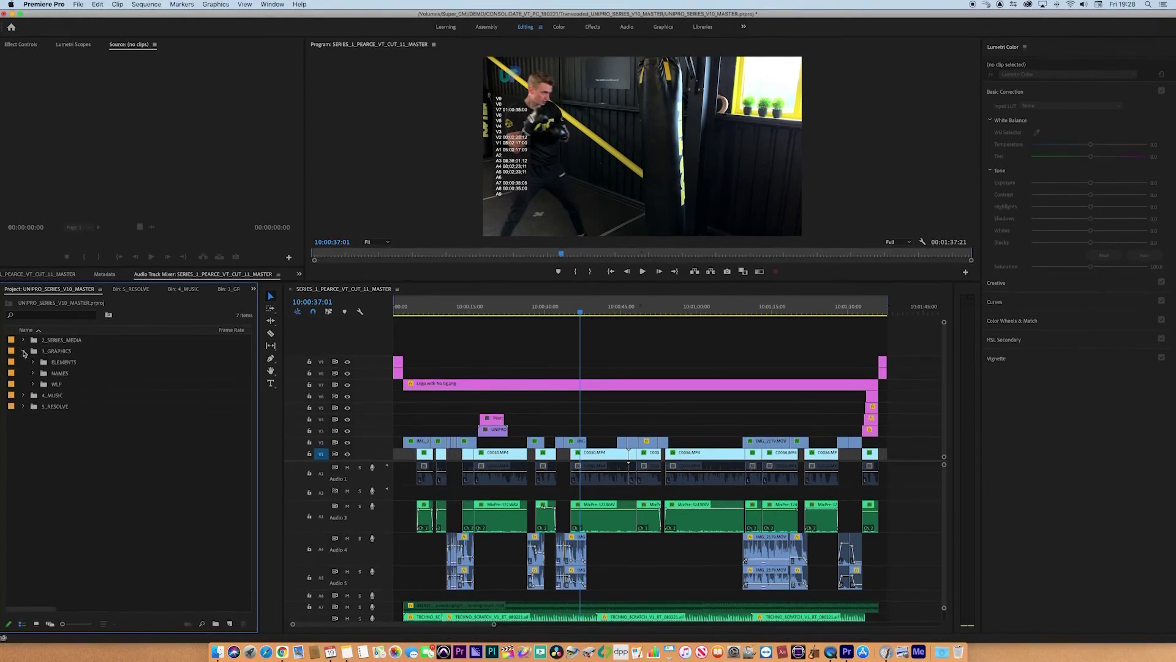
{"action": "left_click", "coordinate": [24, 351]}
{"action": "left_click", "coordinate": [24, 362]}
{"action": "left_click", "coordinate": [24, 362]}
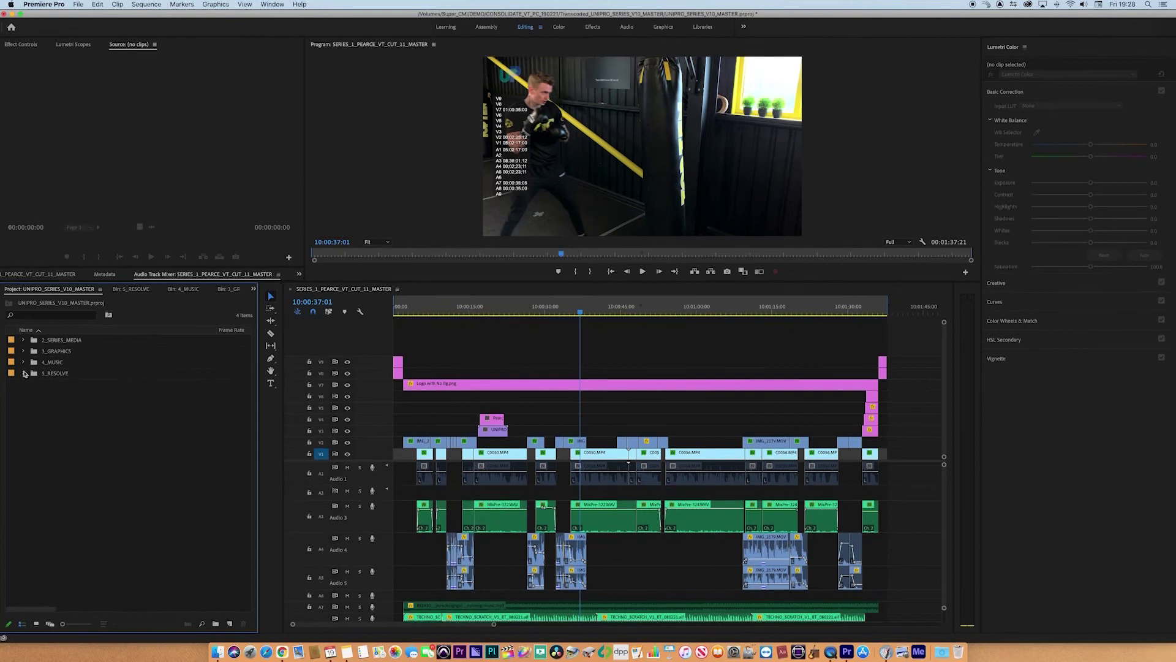
{"action": "left_click", "coordinate": [24, 373]}
{"action": "left_click", "coordinate": [24, 373]}
Recheck the 2_SERIES_MEDIA, 3_GRAPHICS, 4_MUSIC and 5_RESOLVE bins one by one
{"action": "left_click", "coordinate": [24, 340]}
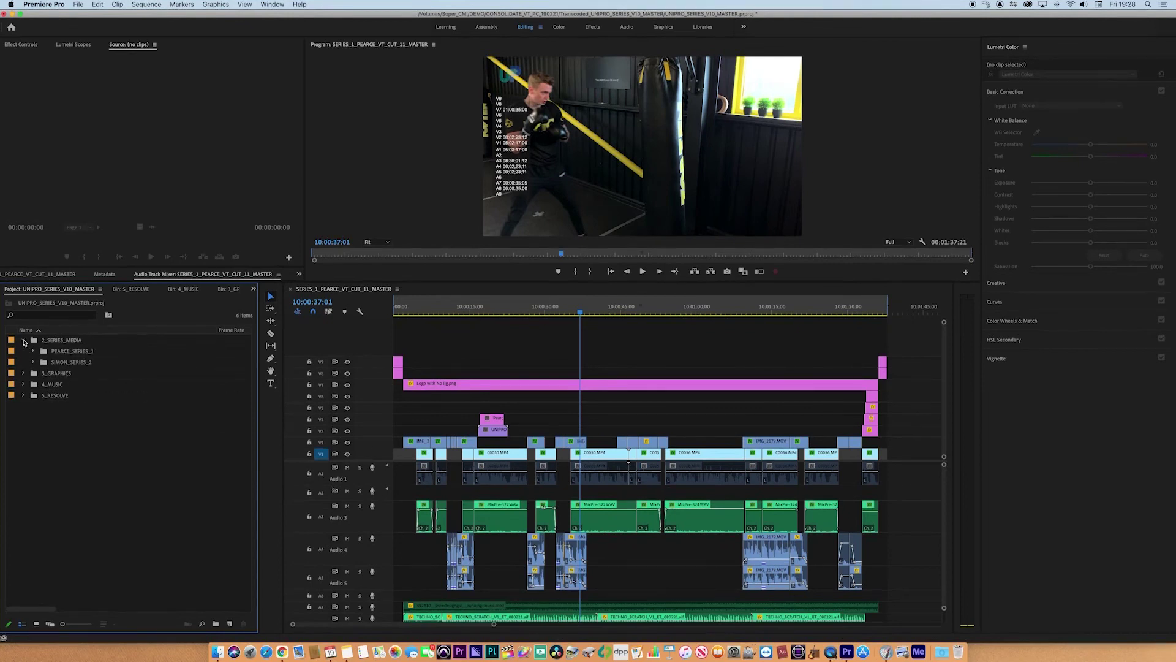
{"action": "left_click", "coordinate": [24, 340]}
{"action": "left_click", "coordinate": [24, 340]}
{"action": "left_click", "coordinate": [24, 340]}
{"action": "left_click", "coordinate": [23, 351]}
{"action": "left_click", "coordinate": [23, 351]}
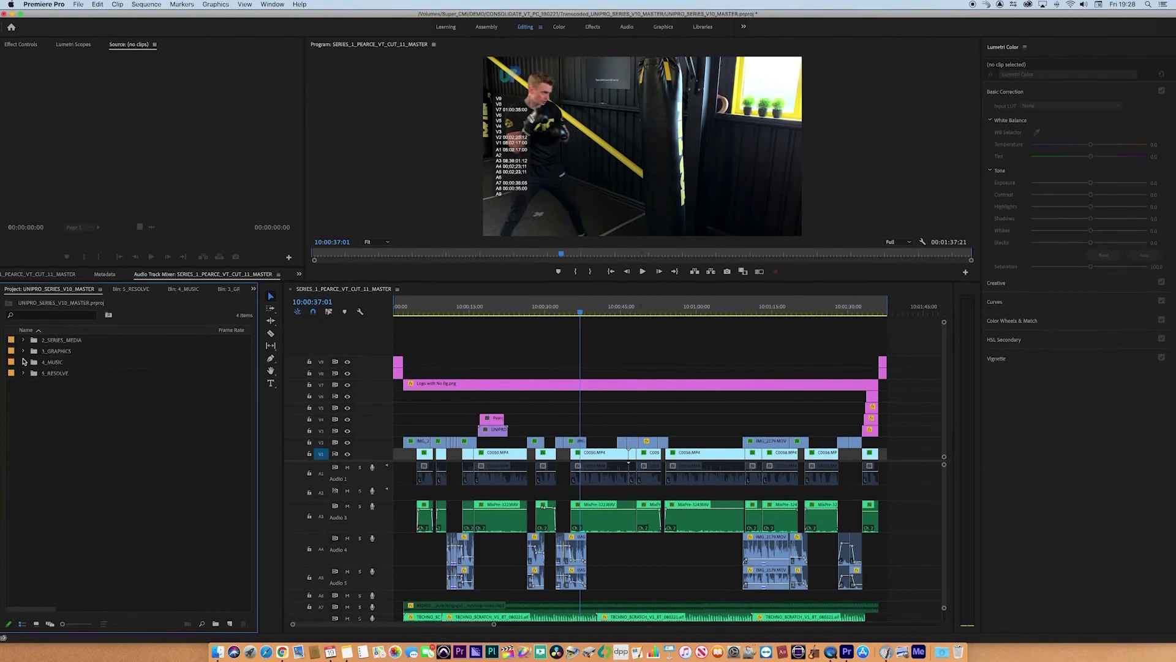
{"action": "left_click", "coordinate": [24, 362]}
{"action": "left_click", "coordinate": [24, 362]}
{"action": "left_click", "coordinate": [24, 373]}
{"action": "left_click", "coordinate": [24, 373]}
Reopen 5_RESOLVE and select the SERIES_1_PEARCE_VT_CUT_11_MASTER sequence in the timeline
{"action": "left_click", "coordinate": [24, 373]}
{"action": "left_click", "coordinate": [46, 395]}
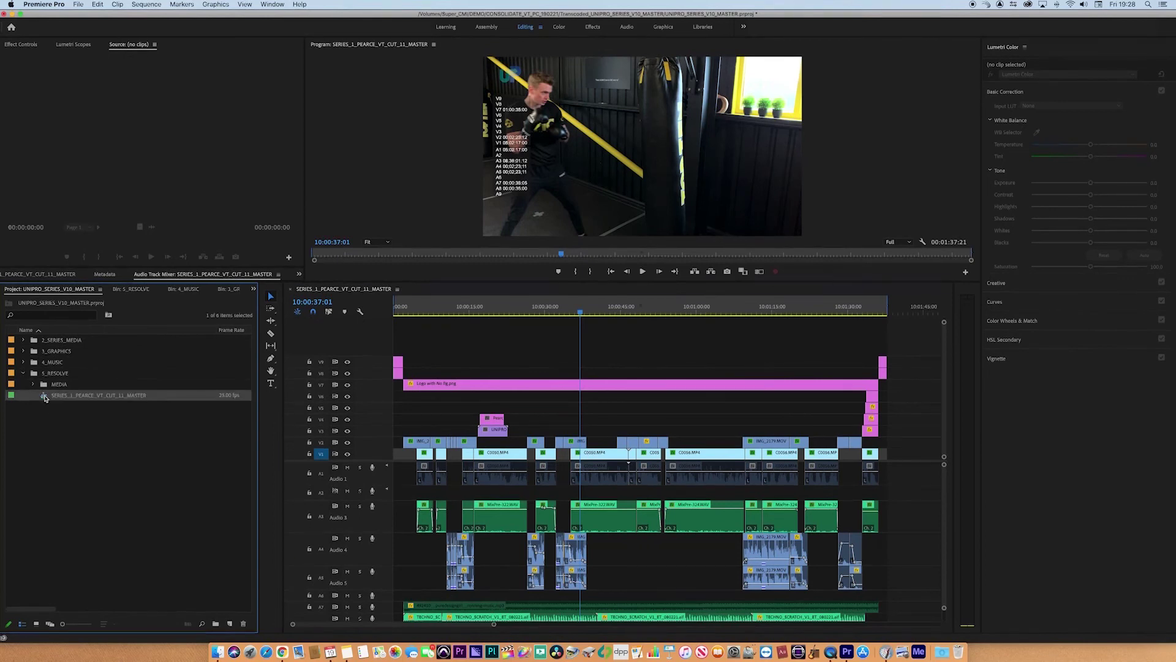
{"action": "left_click", "coordinate": [438, 363]}
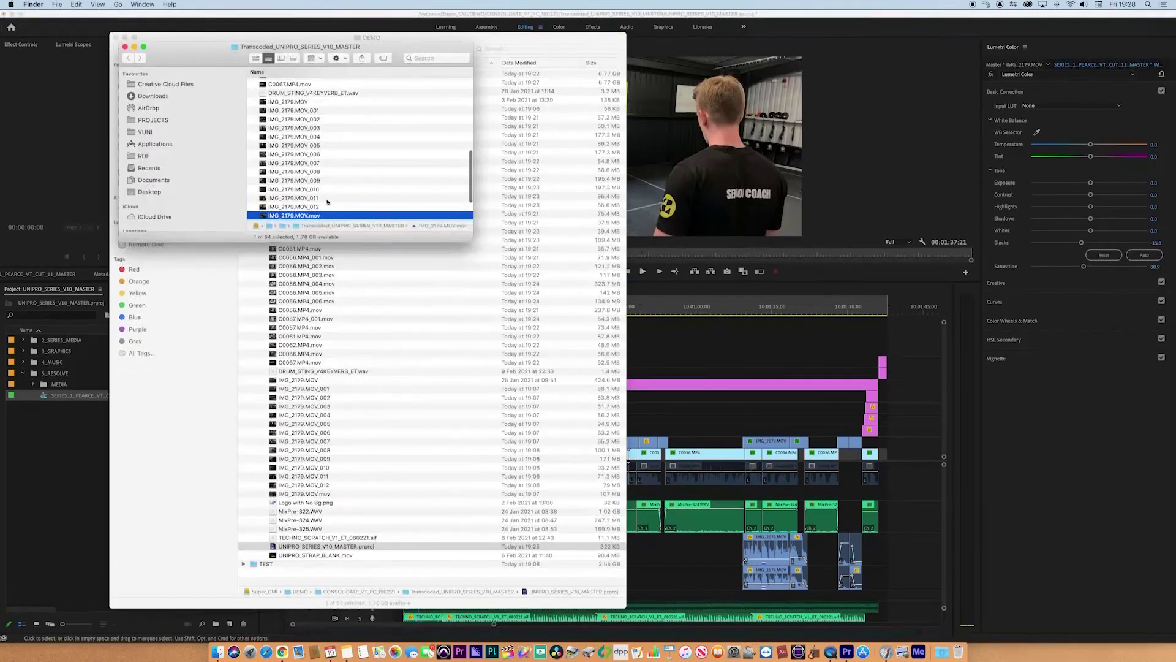
Open IMG_2179.MOV.mov in QuickTime and show the Movie Inspector with its format details
{"action": "double_click", "coordinate": [264, 218]}
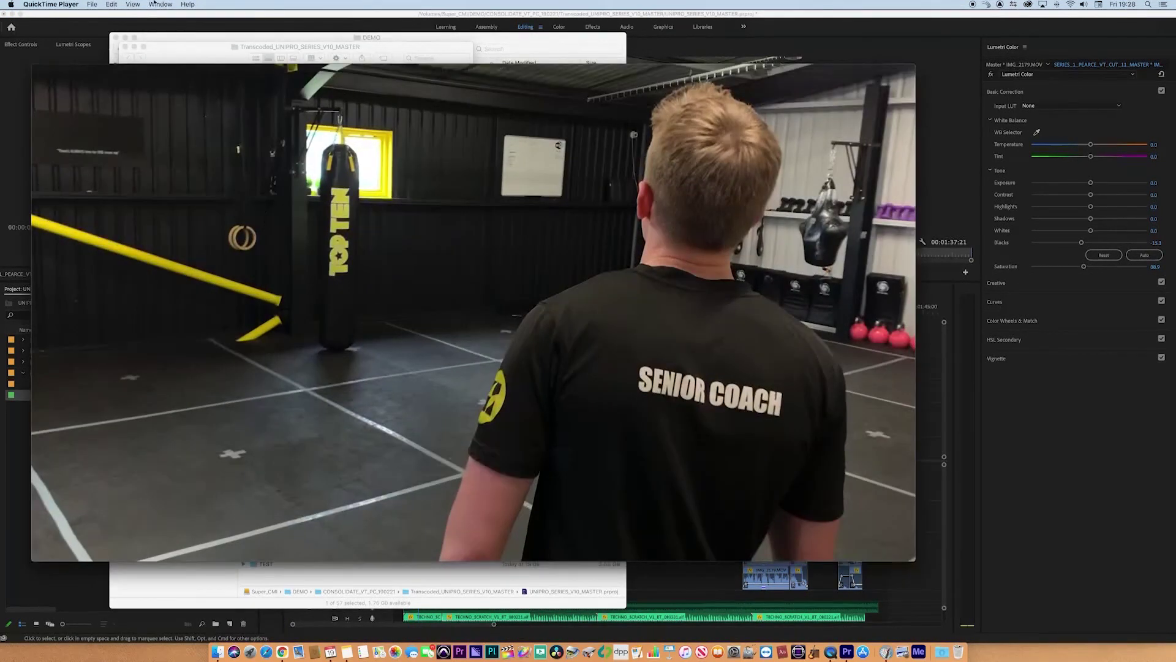
{"action": "left_click", "coordinate": [161, 4]}
{"action": "left_click", "coordinate": [184, 78]}
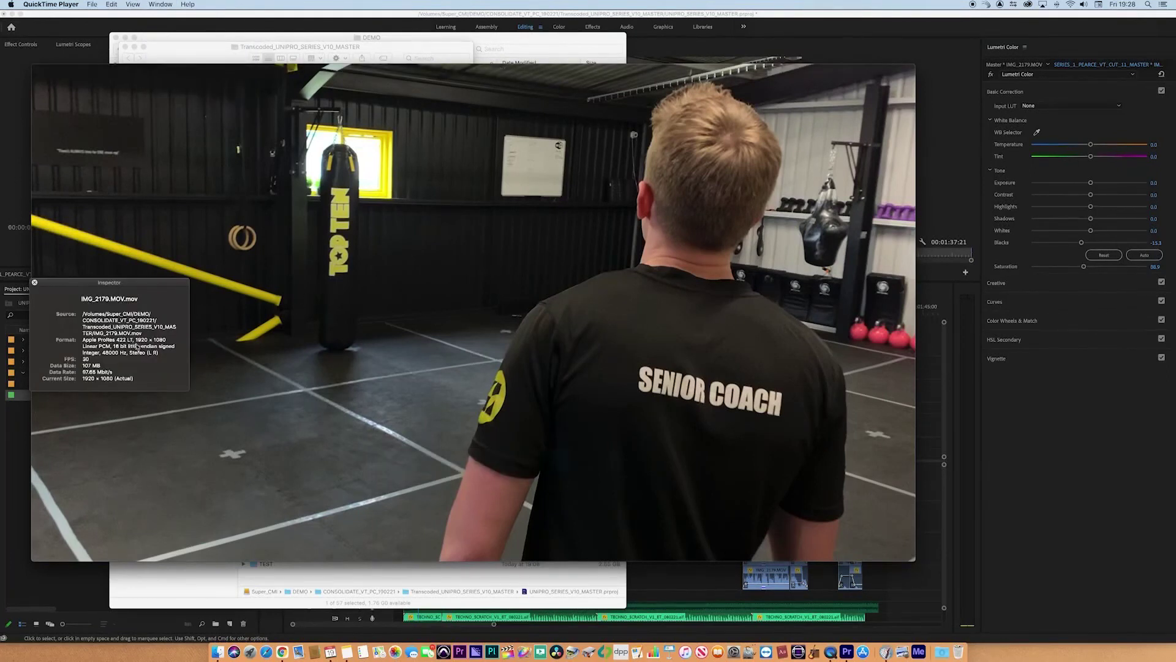
Close the inspector, the movie and the Finder windows
{"action": "left_click", "coordinate": [35, 282]}
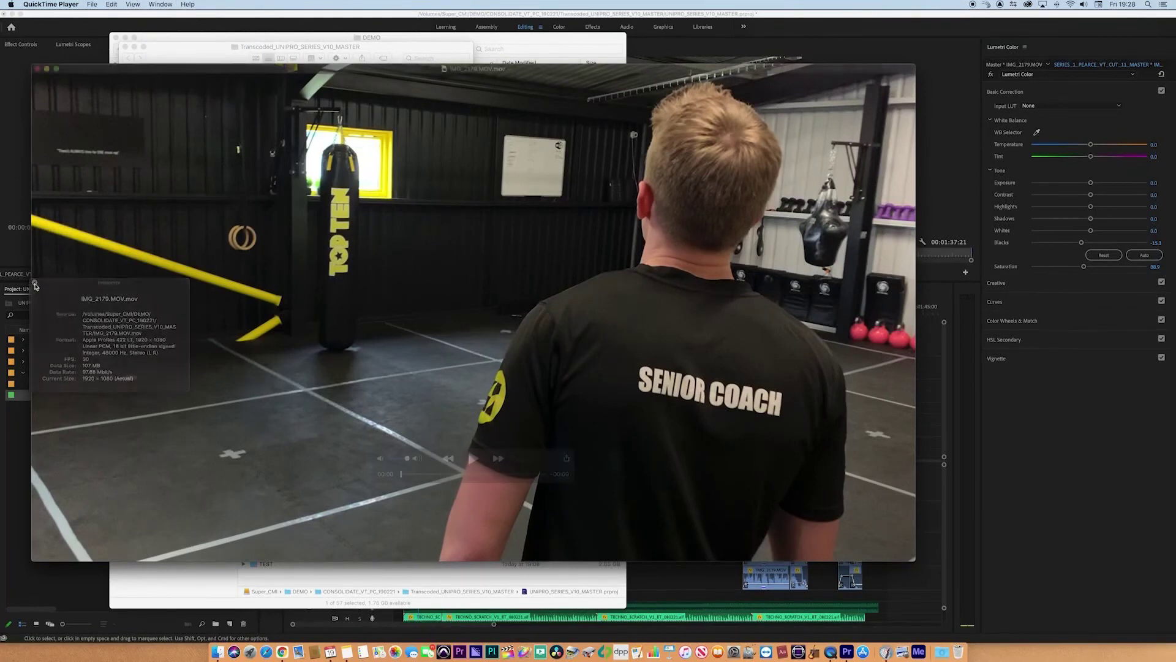
{"action": "left_click", "coordinate": [40, 71]}
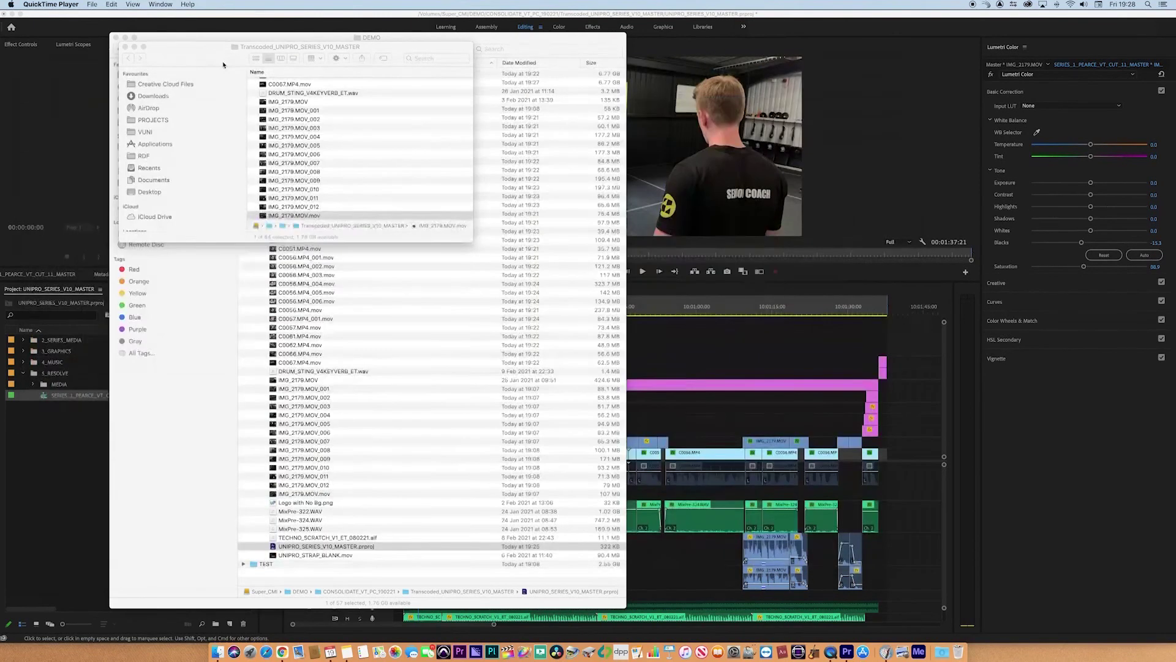
{"action": "left_click", "coordinate": [125, 46]}
{"action": "left_click", "coordinate": [125, 37]}
Zoom into the timeline and move the IMG_2179.MOV clip up to V3
{"action": "left_click", "coordinate": [446, 342]}
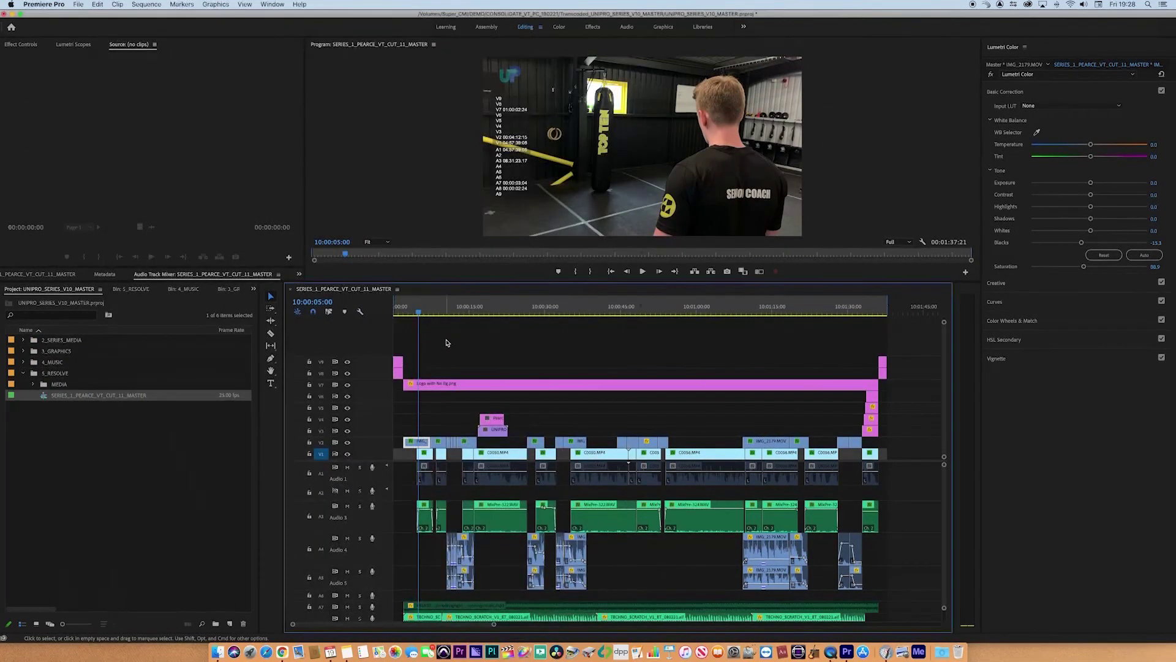
{"action": "key", "text": "equal"}
{"action": "key", "text": "equal"}
{"action": "key", "text": "equal"}
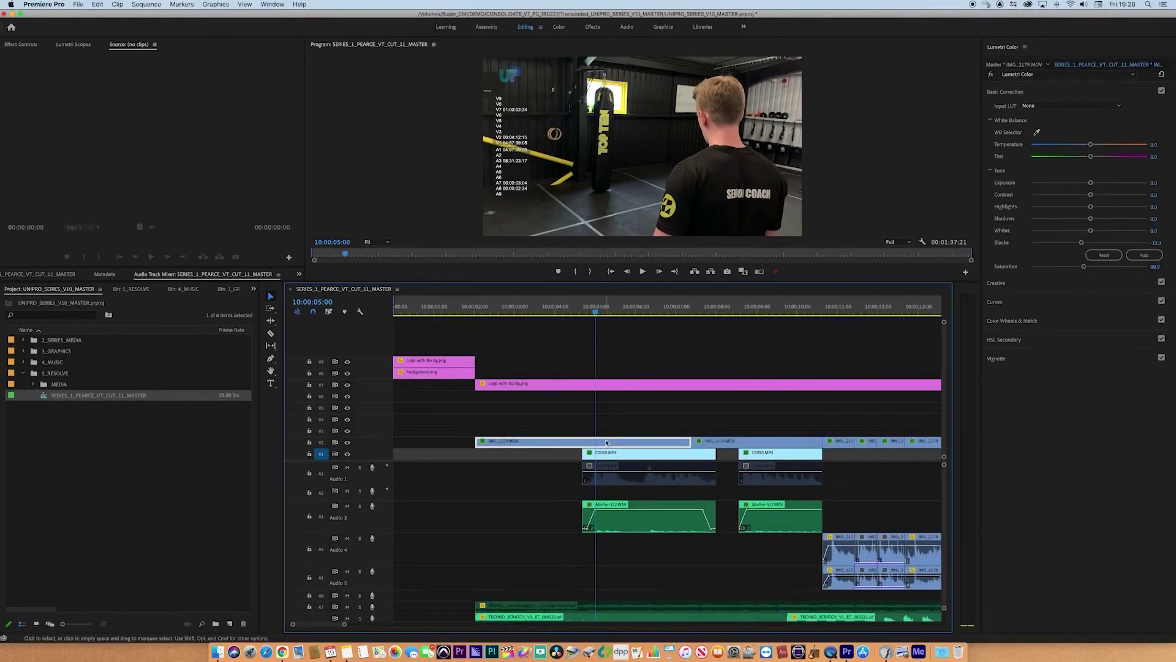
{"action": "left_click_drag", "start_coordinate": [608, 442], "coordinate": [611, 432]}
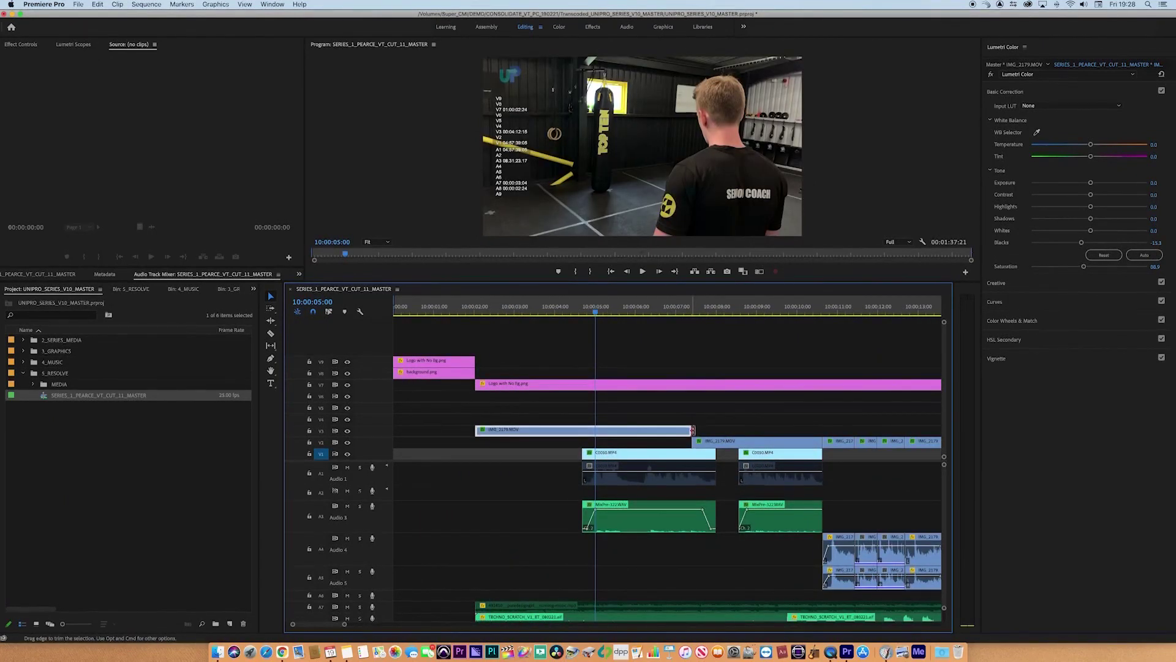
Extend IMG_2179.MOV's ends into its handles, undo, then slip it to reveal extra frames
{"action": "left_click_drag", "start_coordinate": [690, 431], "coordinate": [769, 431]}
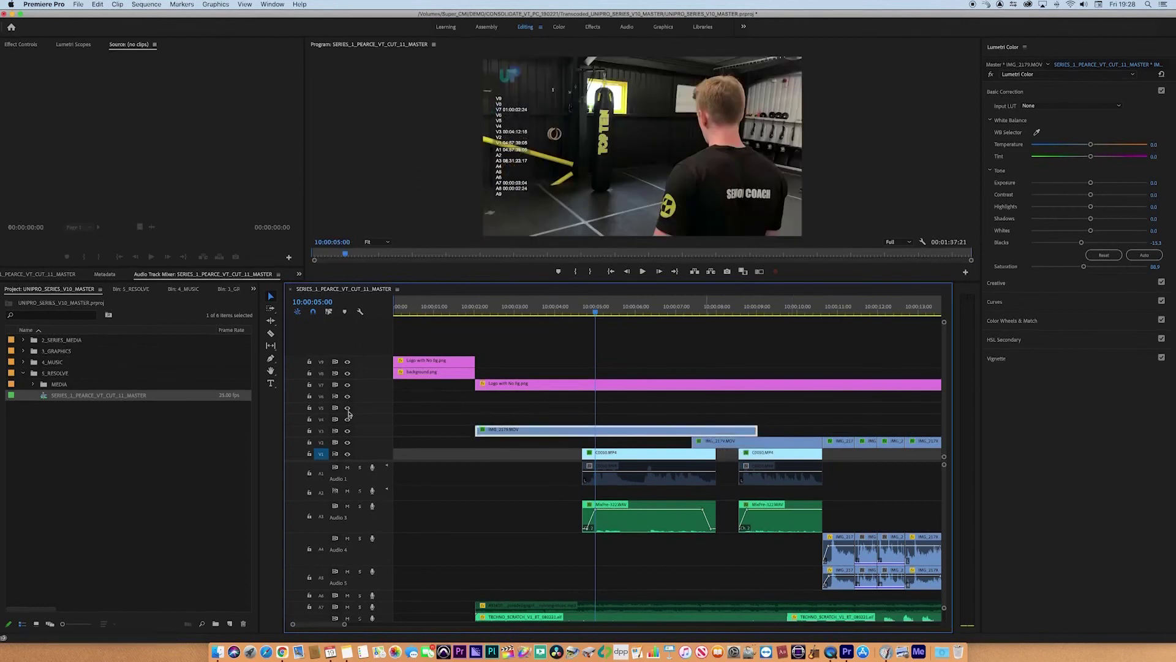
{"action": "left_click_drag", "start_coordinate": [472, 430], "coordinate": [367, 436]}
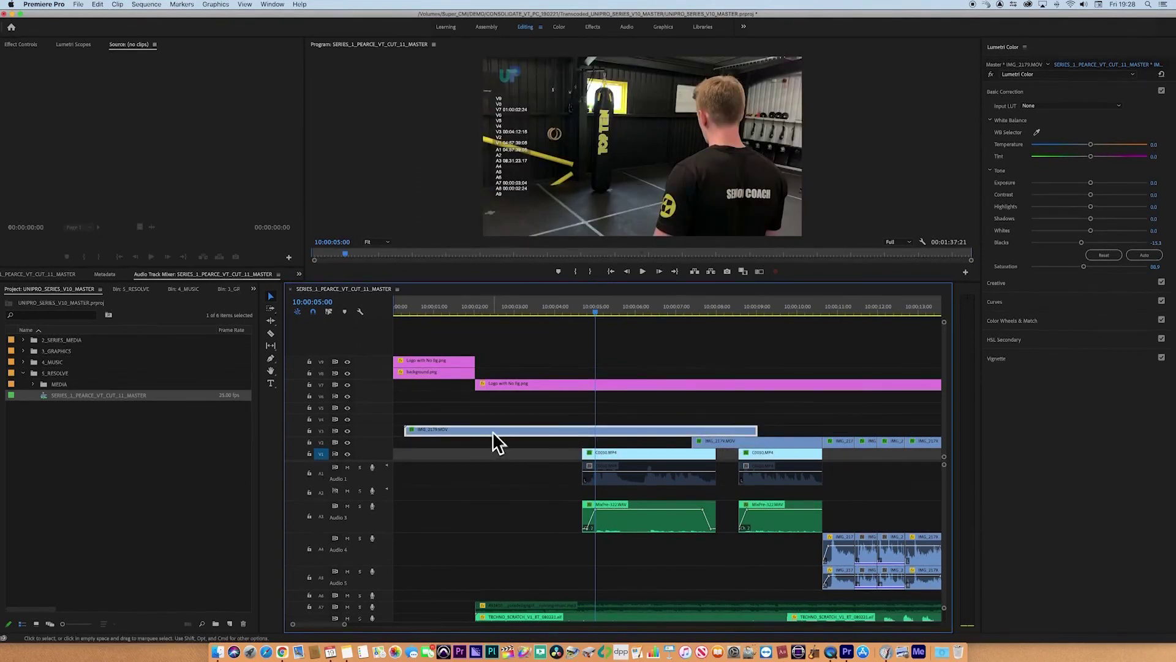
{"action": "key", "text": "super+z"}
{"action": "key", "text": "super+z"}
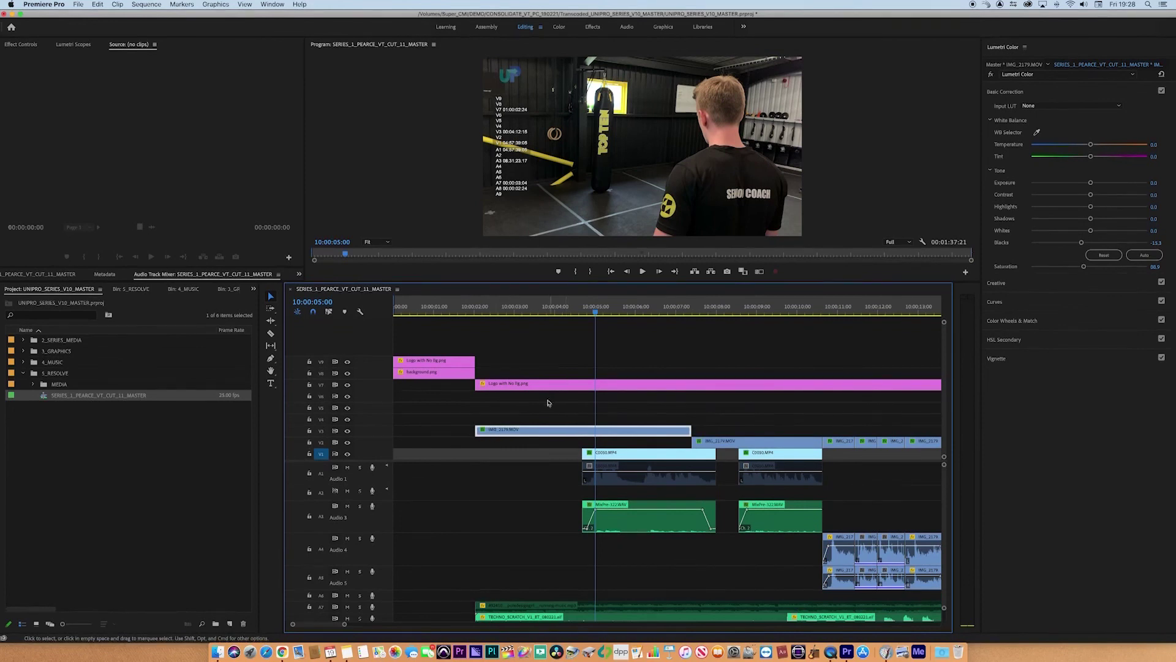
{"action": "left_click", "coordinate": [271, 345]}
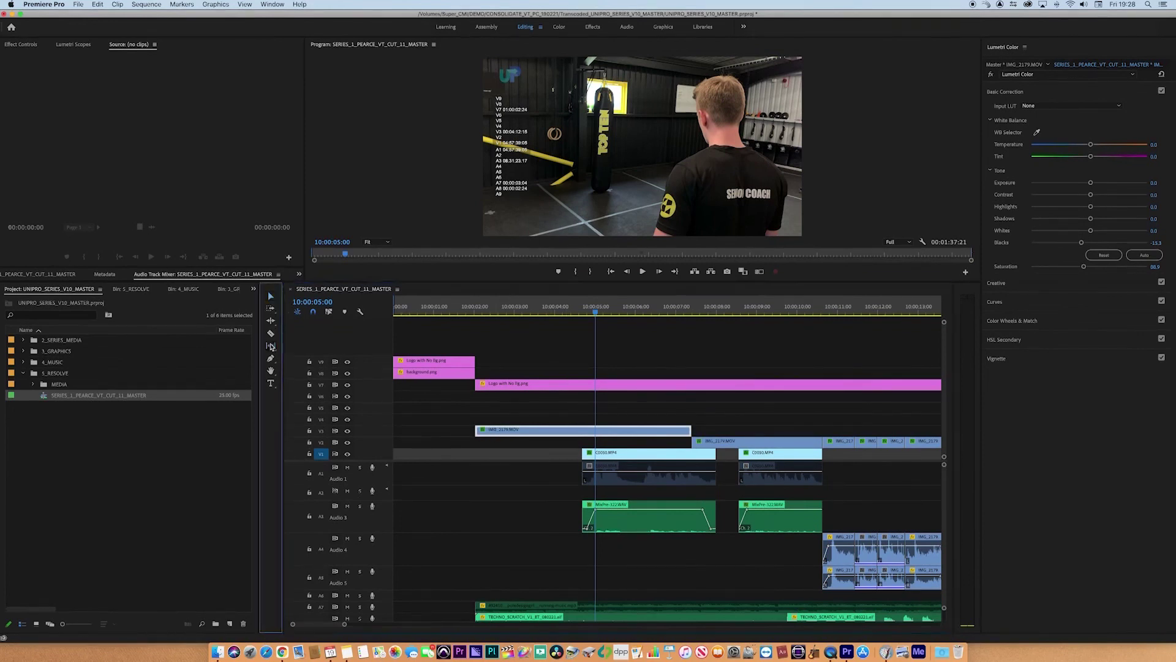
{"action": "mouse_move", "coordinate": [576, 431]}
{"action": "left_mouse_down"}
{"action": "mouse_move", "coordinate": [606, 433]}
{"action": "mouse_move", "coordinate": [573, 434]}
{"action": "left_mouse_up"}
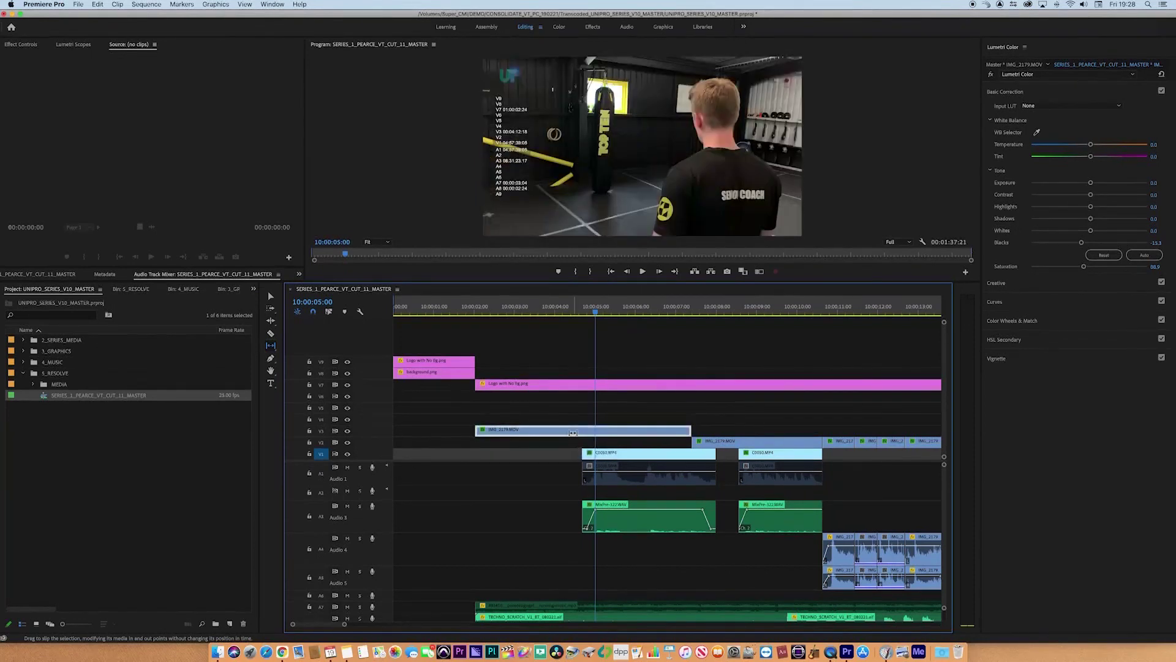
{"action": "key", "text": "v"}
{"action": "key", "text": "backslash"}
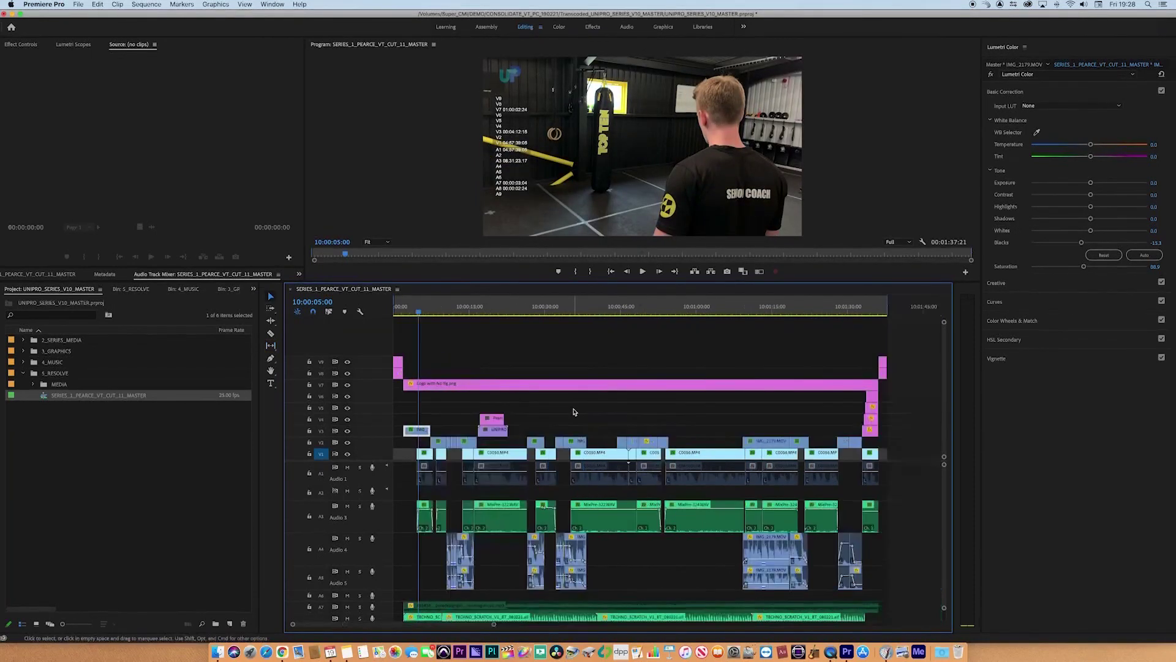